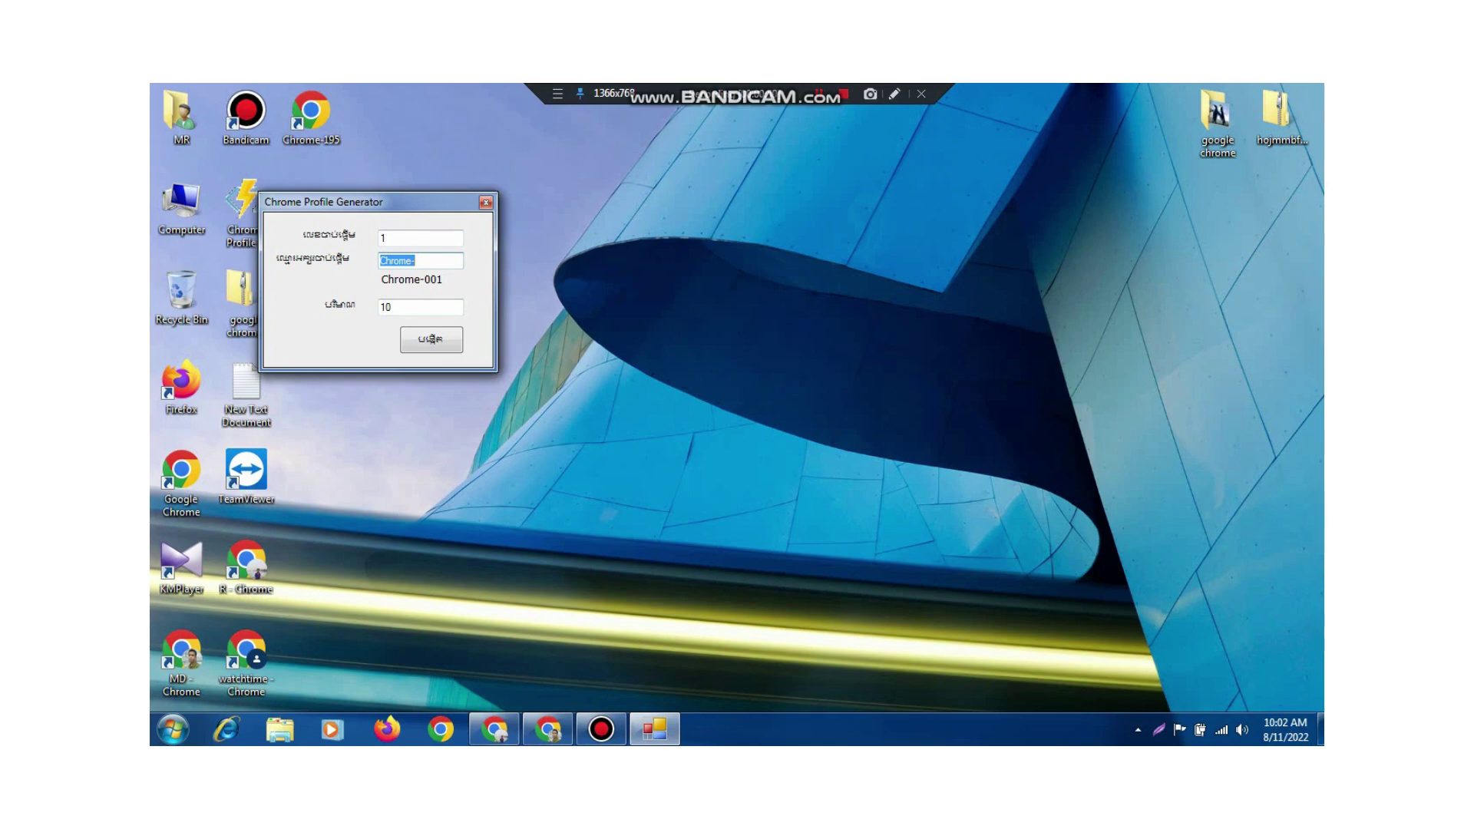
# Set the profile quantity to 20, generate the Chrome- shortcuts on the desktop, and close the generator.
pyautogui.click(400, 307)
pyautogui.press('BackSpace')
pyautogui.press('BackSpace')
pyautogui.write('20')
pyautogui.press('Return')
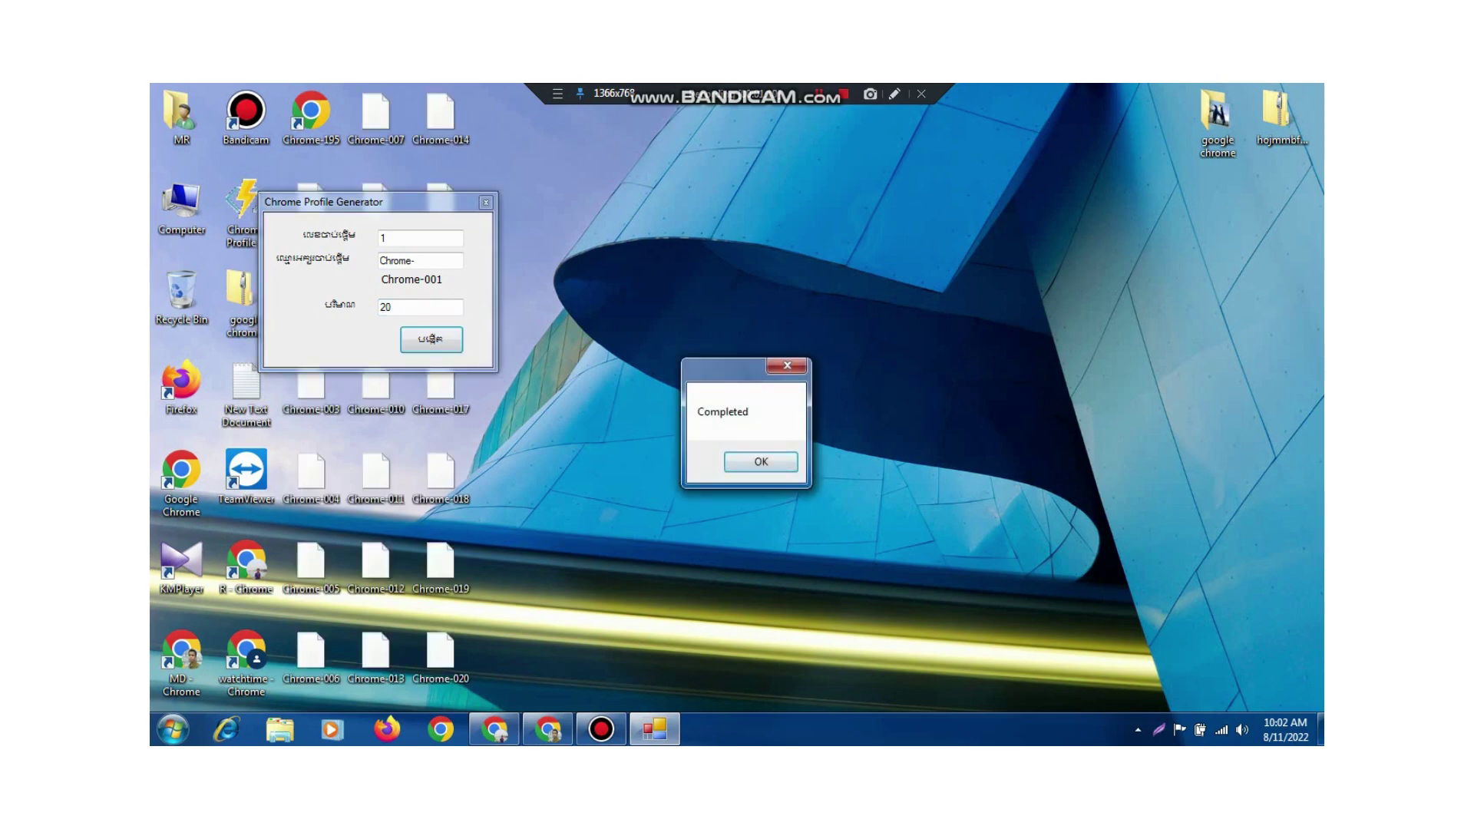
pyautogui.press('Return')
pyautogui.click(485, 202)
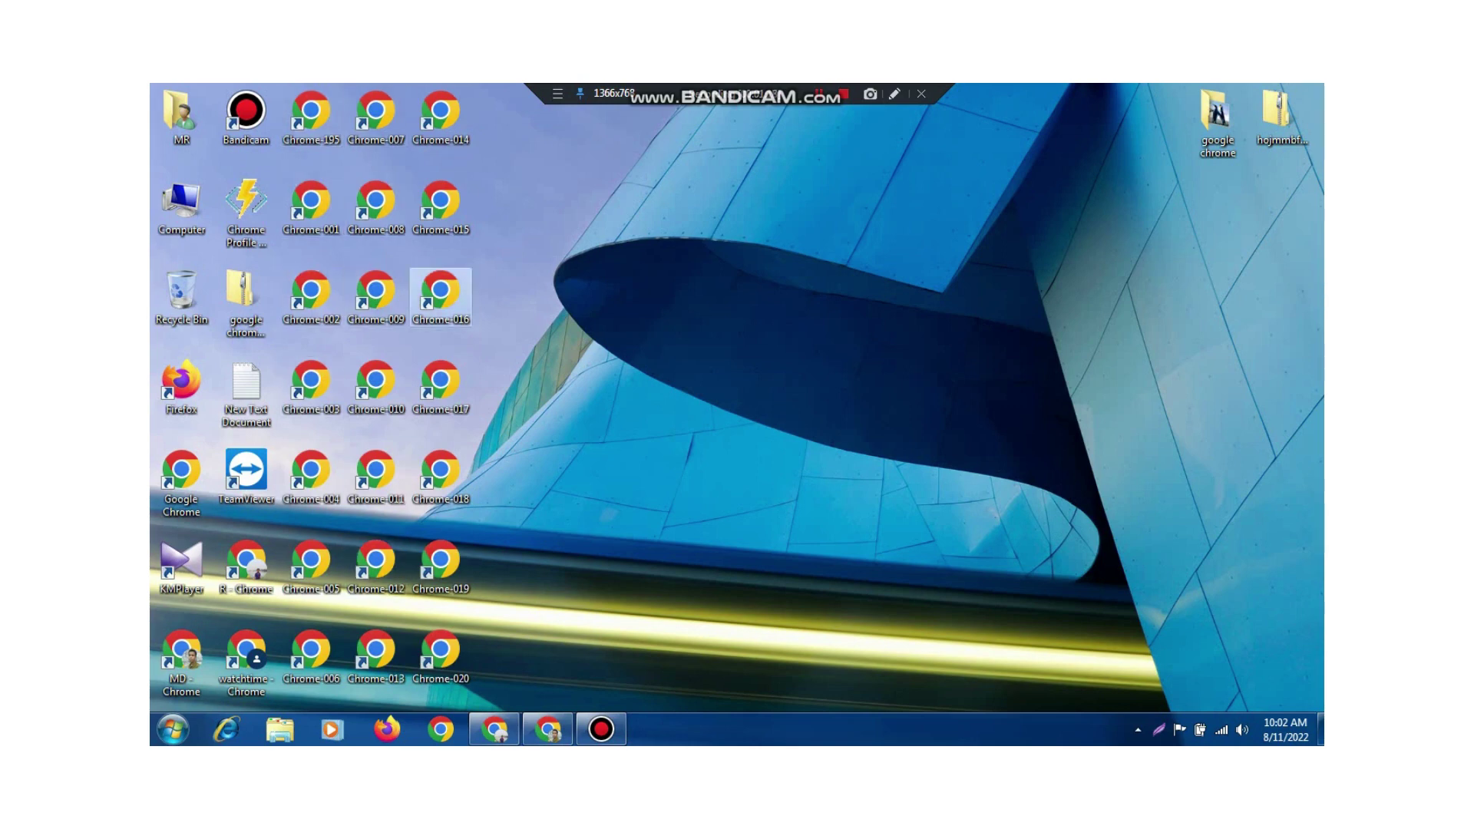
# Launch the Chrome-016 profile from the desktop, open two new tabs in it, and close the window.
pyautogui.doubleClick(441, 292)
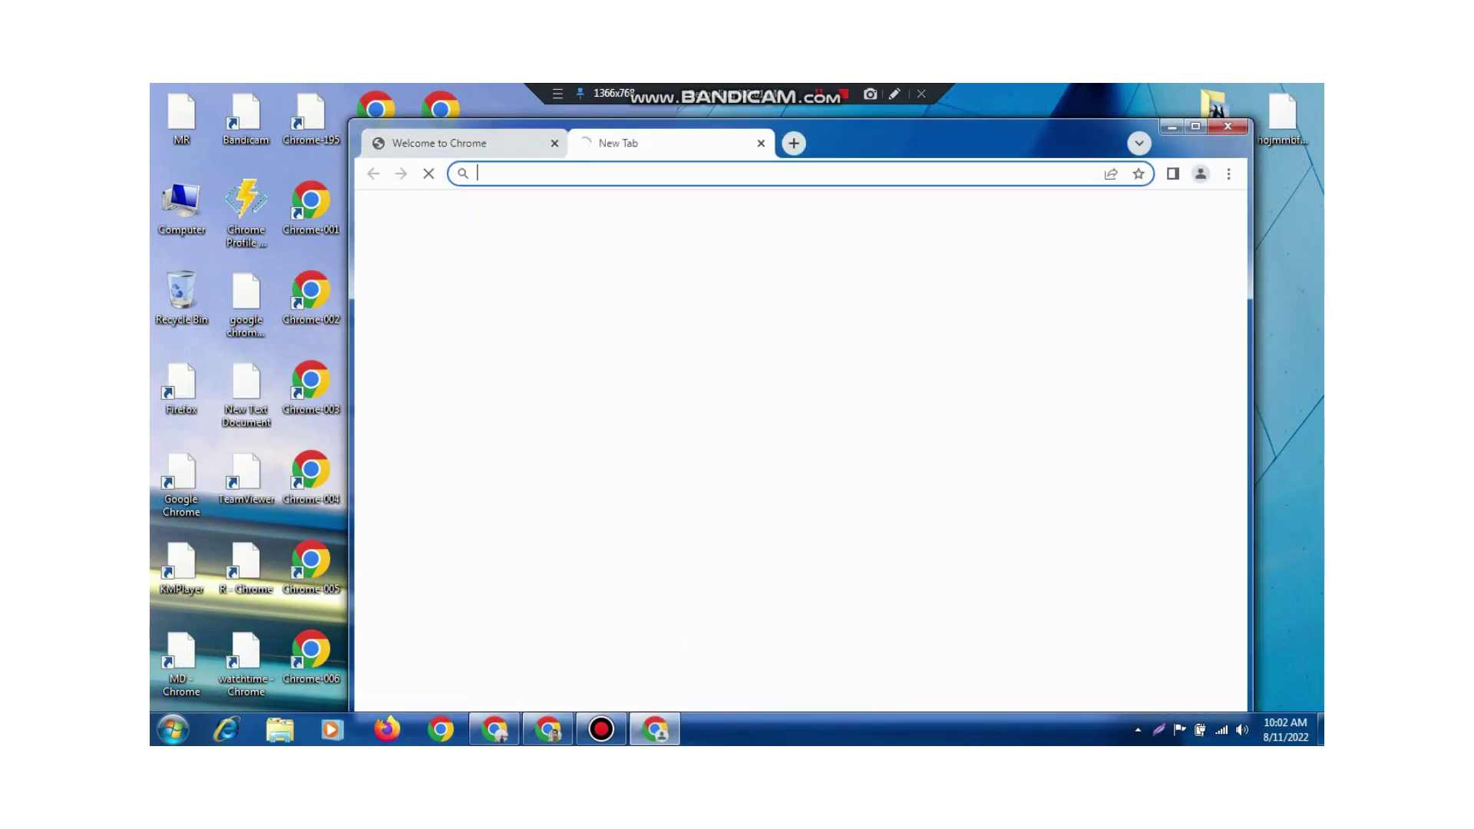
pyautogui.hotkey('ctrl', 't')
pyautogui.hotkey('ctrl', 't')
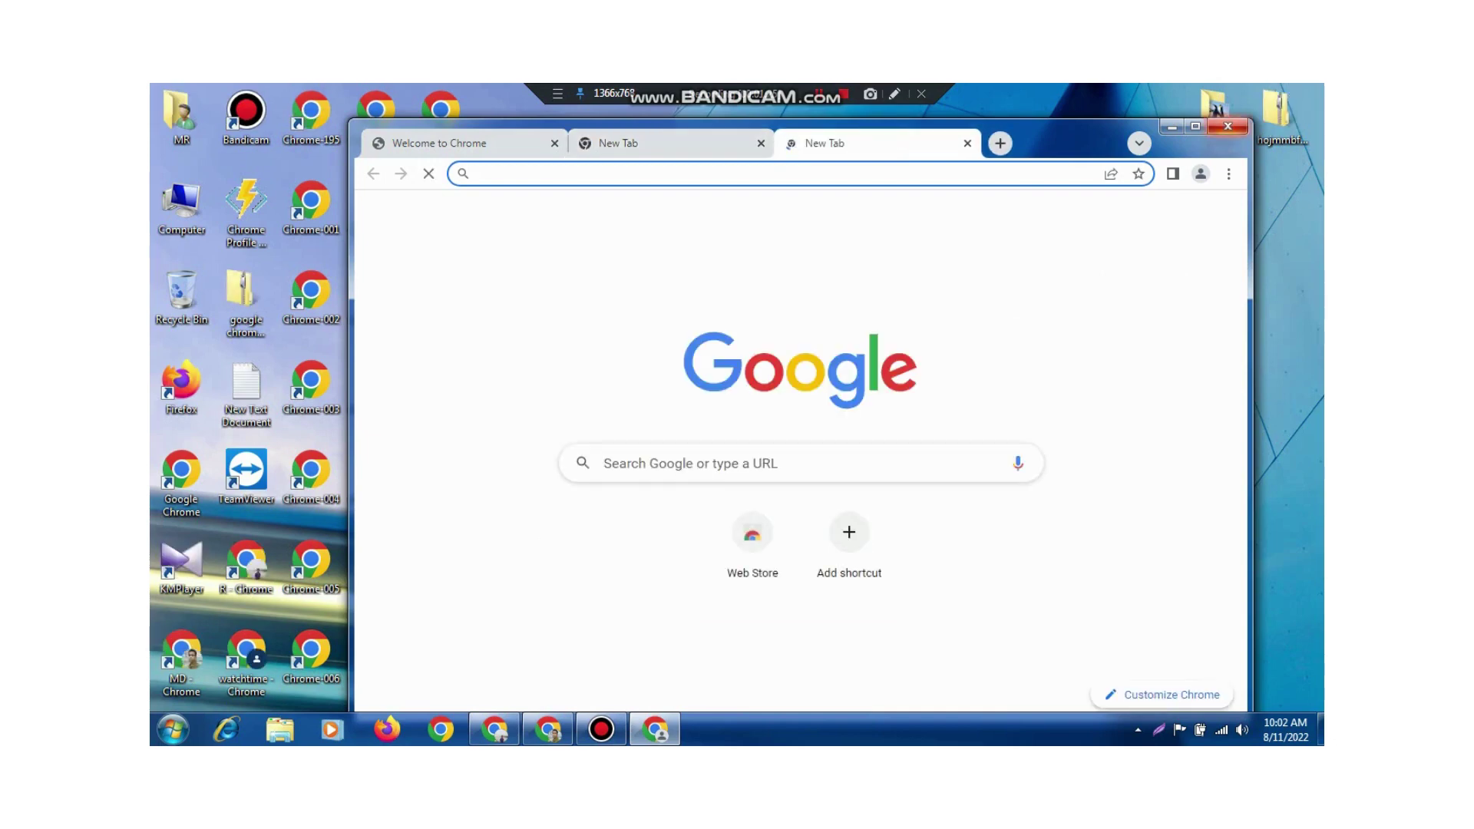
pyautogui.hotkey('alt', 'F4')
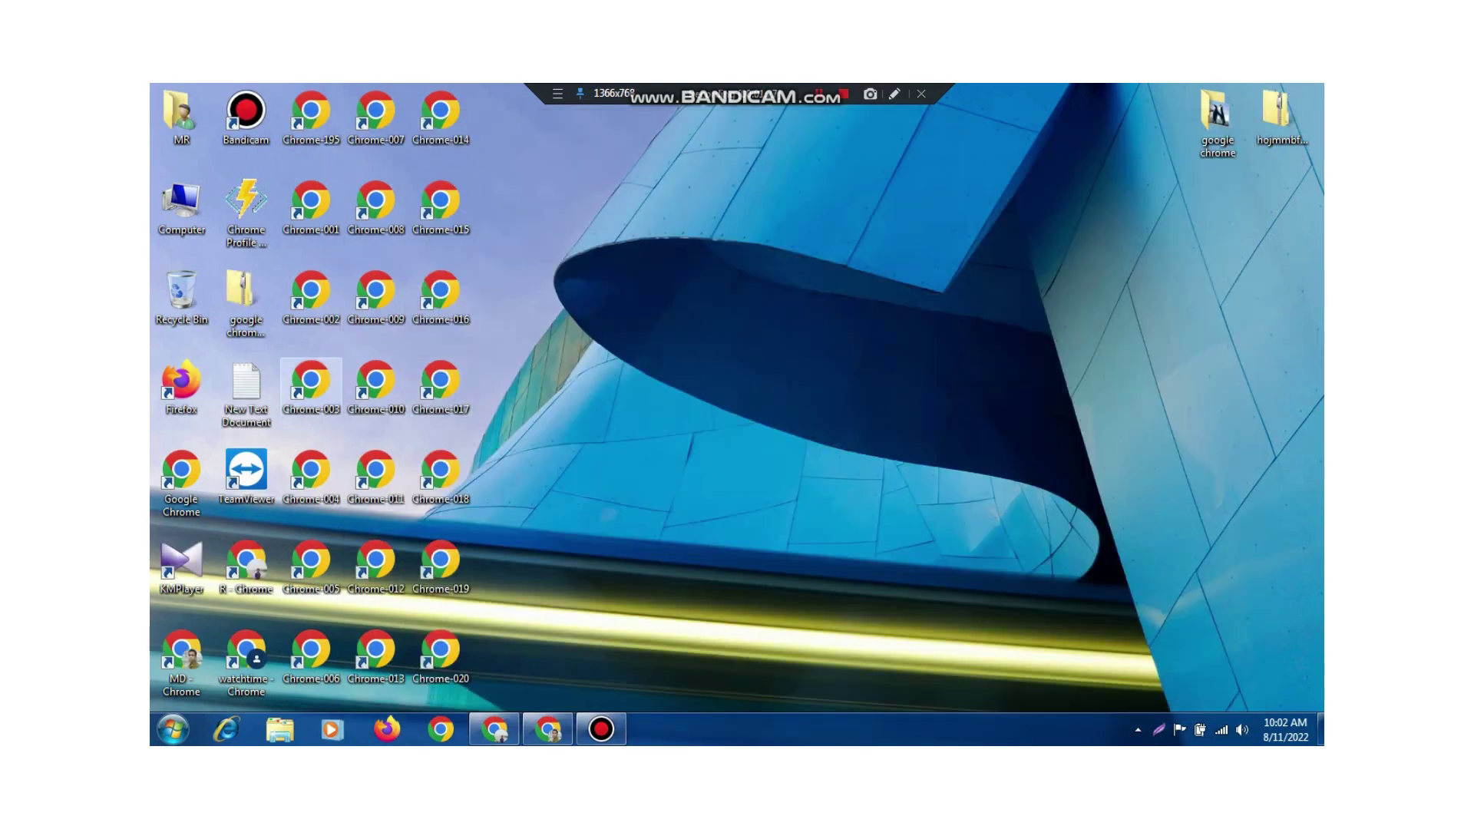
# Launch and close the Chrome-010 profile, and do the same with Chrome-017 after opening a new tab in it.
pyautogui.doubleClick(376, 387)
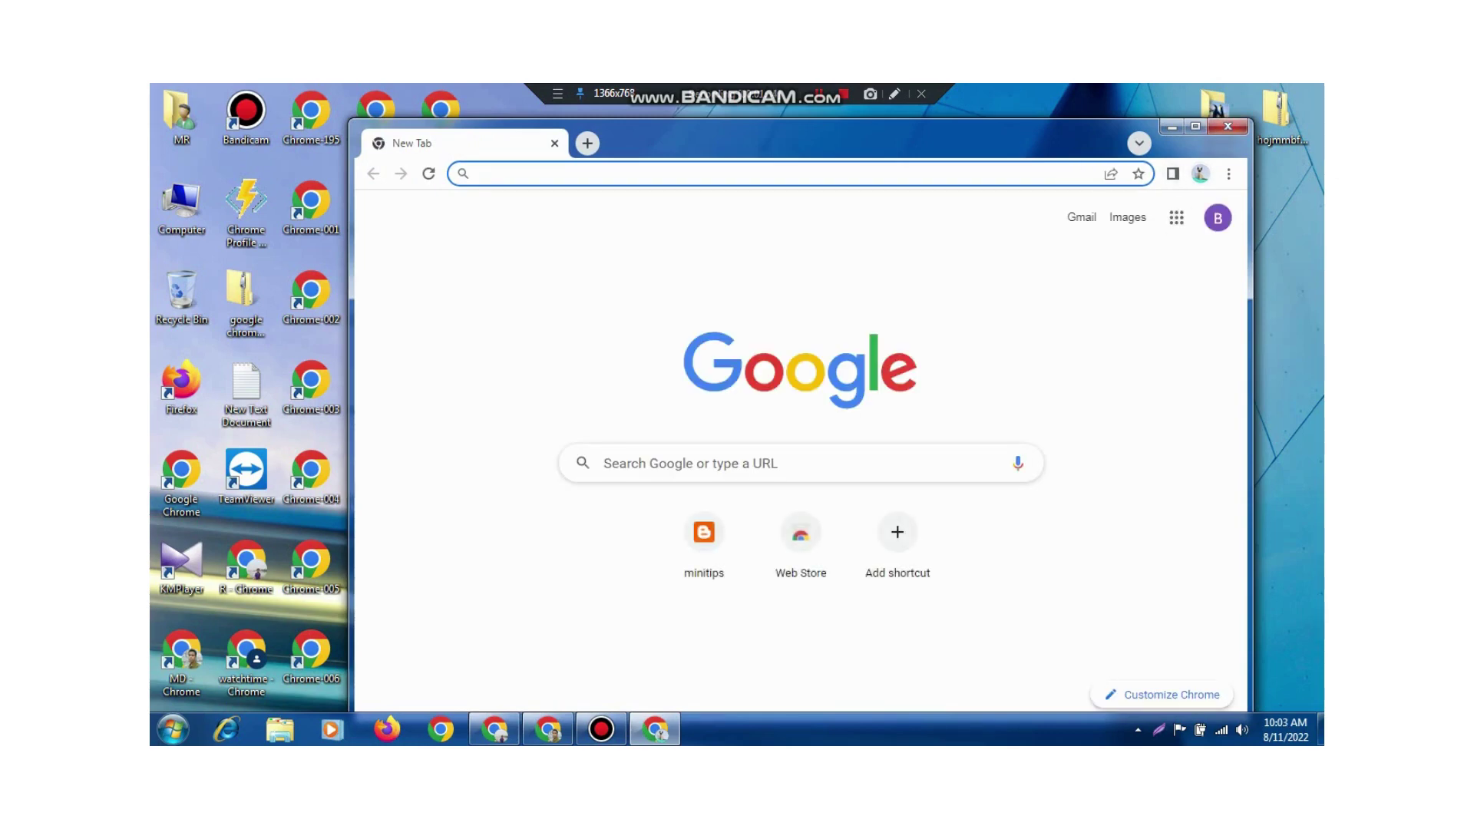
pyautogui.click(1228, 126)
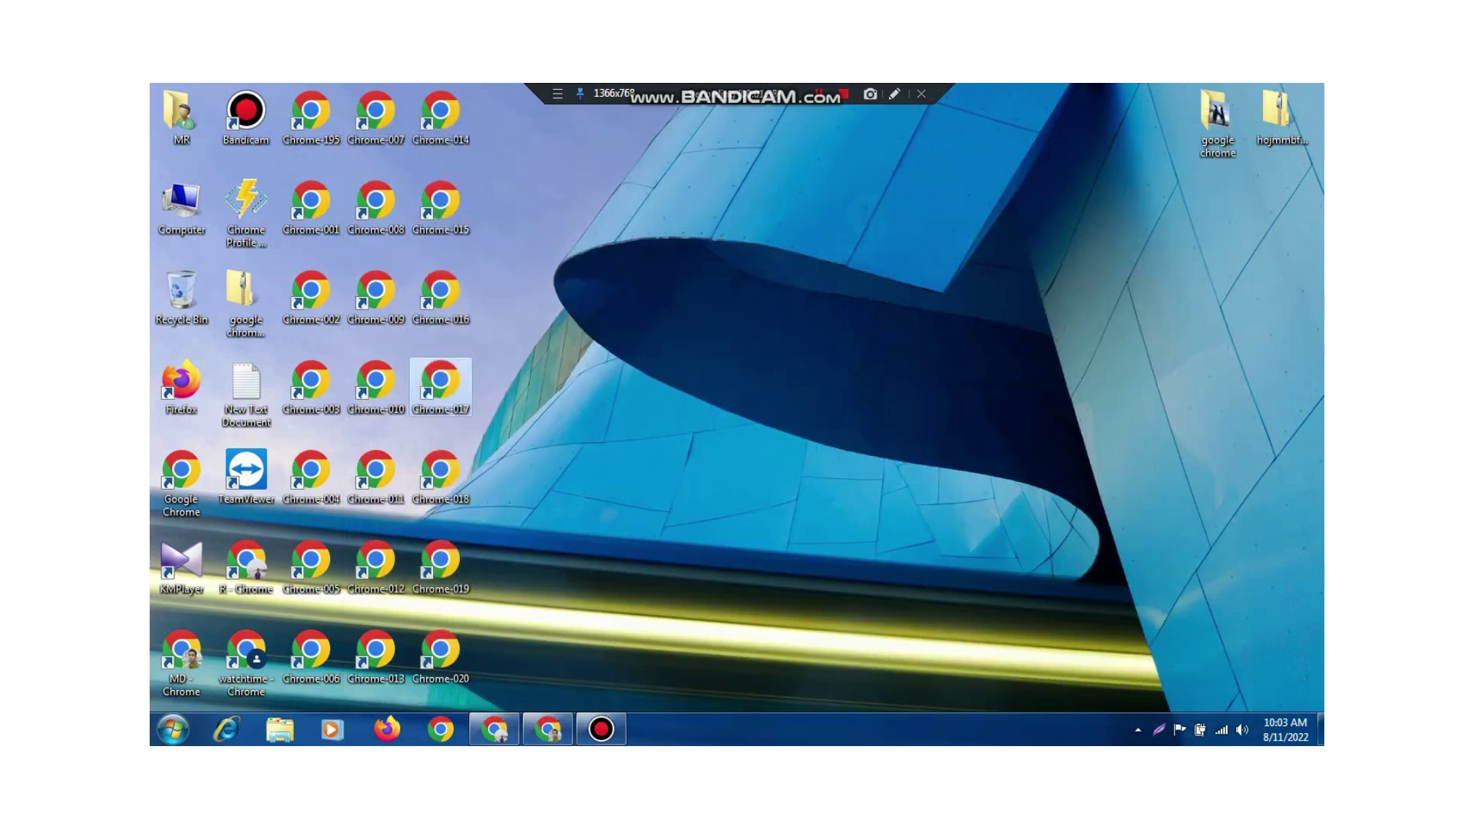
pyautogui.doubleClick(440, 384)
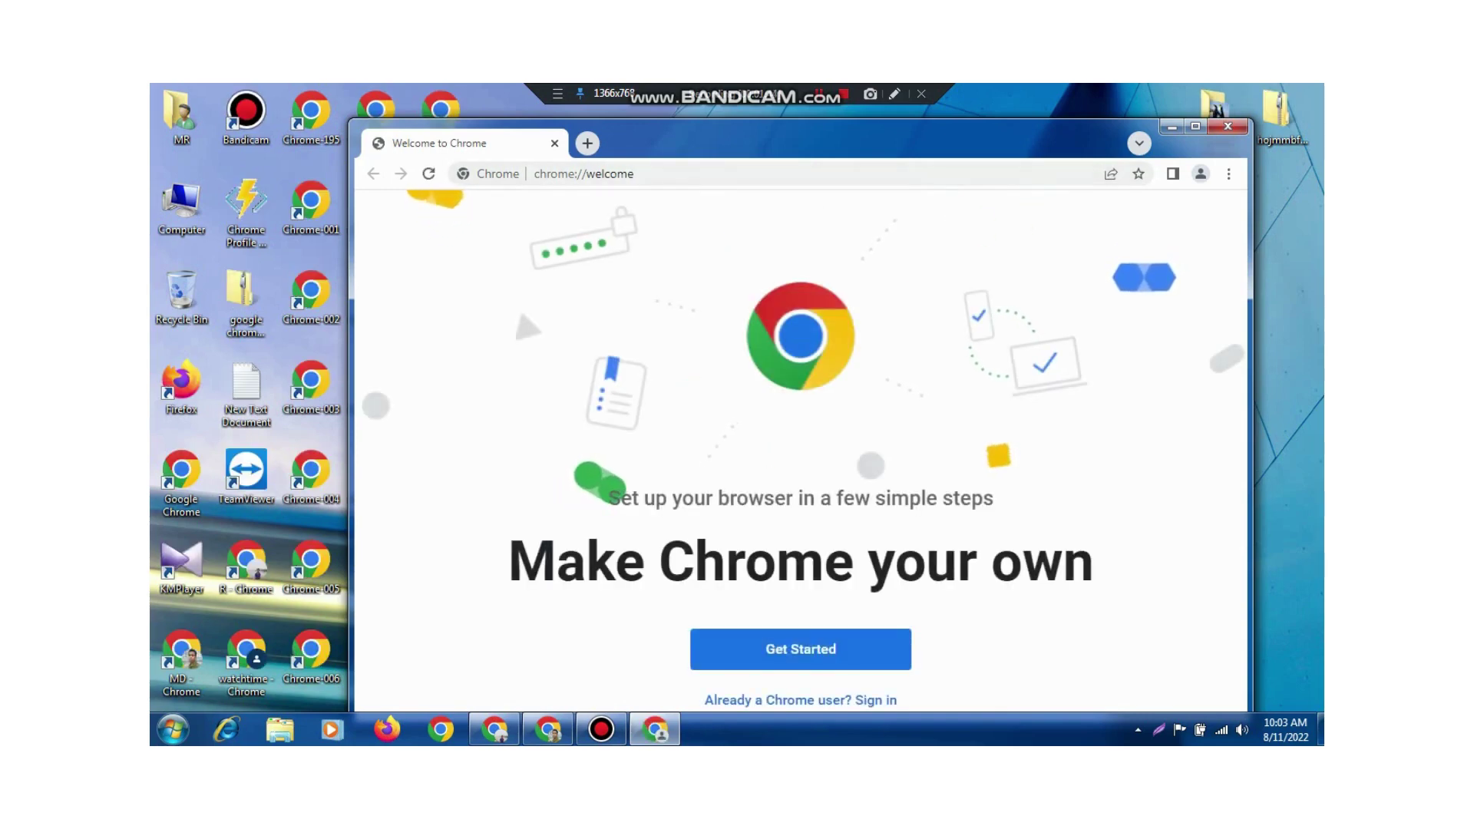
pyautogui.click(587, 144)
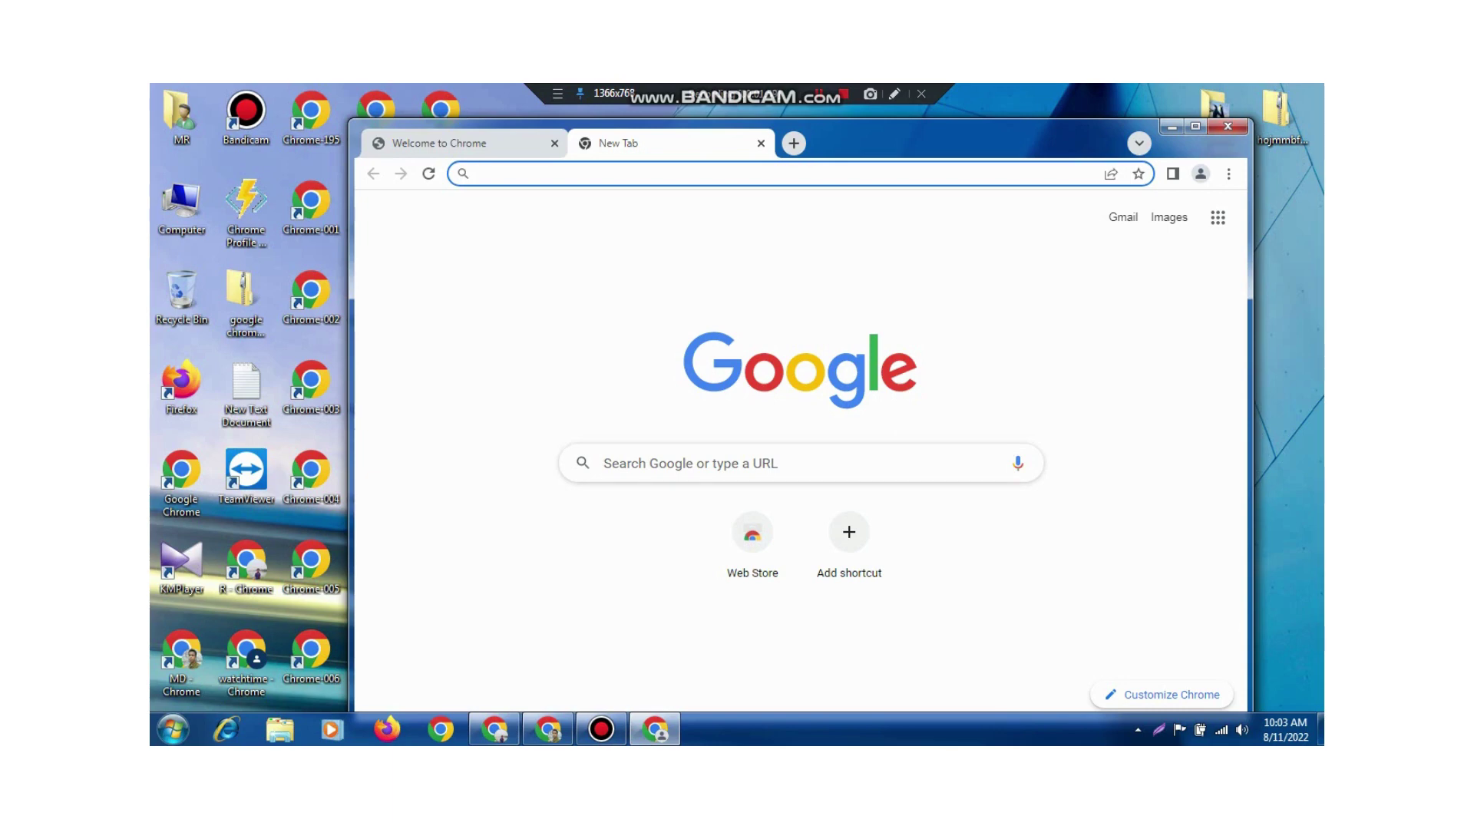
pyautogui.click(1227, 126)
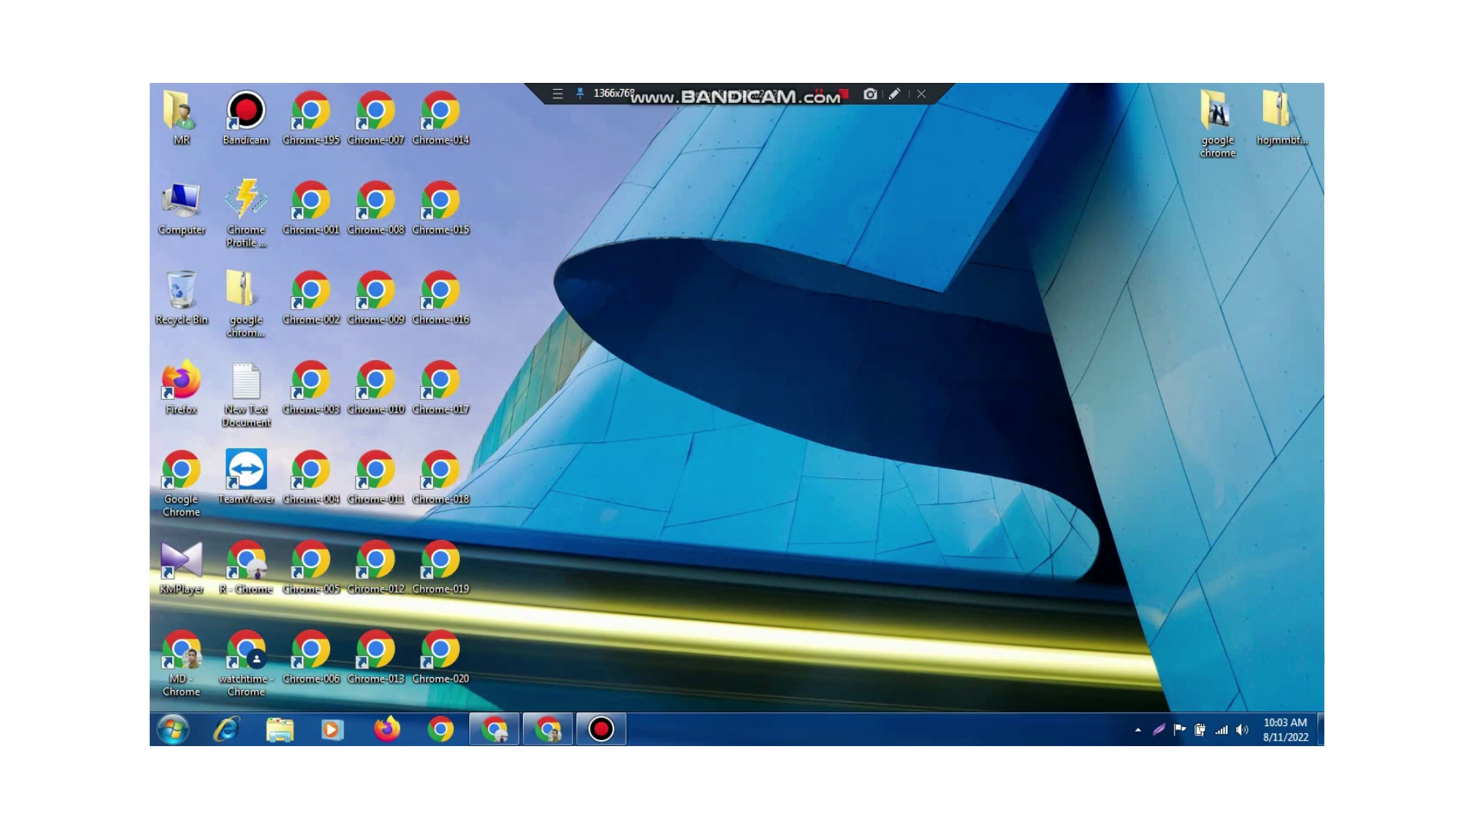
# Delete the desktop shortcuts Chrome-007 through Chrome-020, confirming their move to the Recycle Bin.
pyautogui.moveTo(554, 166); pyautogui.dragTo(363, 375)
pyautogui.moveTo(508, 95); pyautogui.dragTo(349, 654)
pyautogui.click(311, 297)
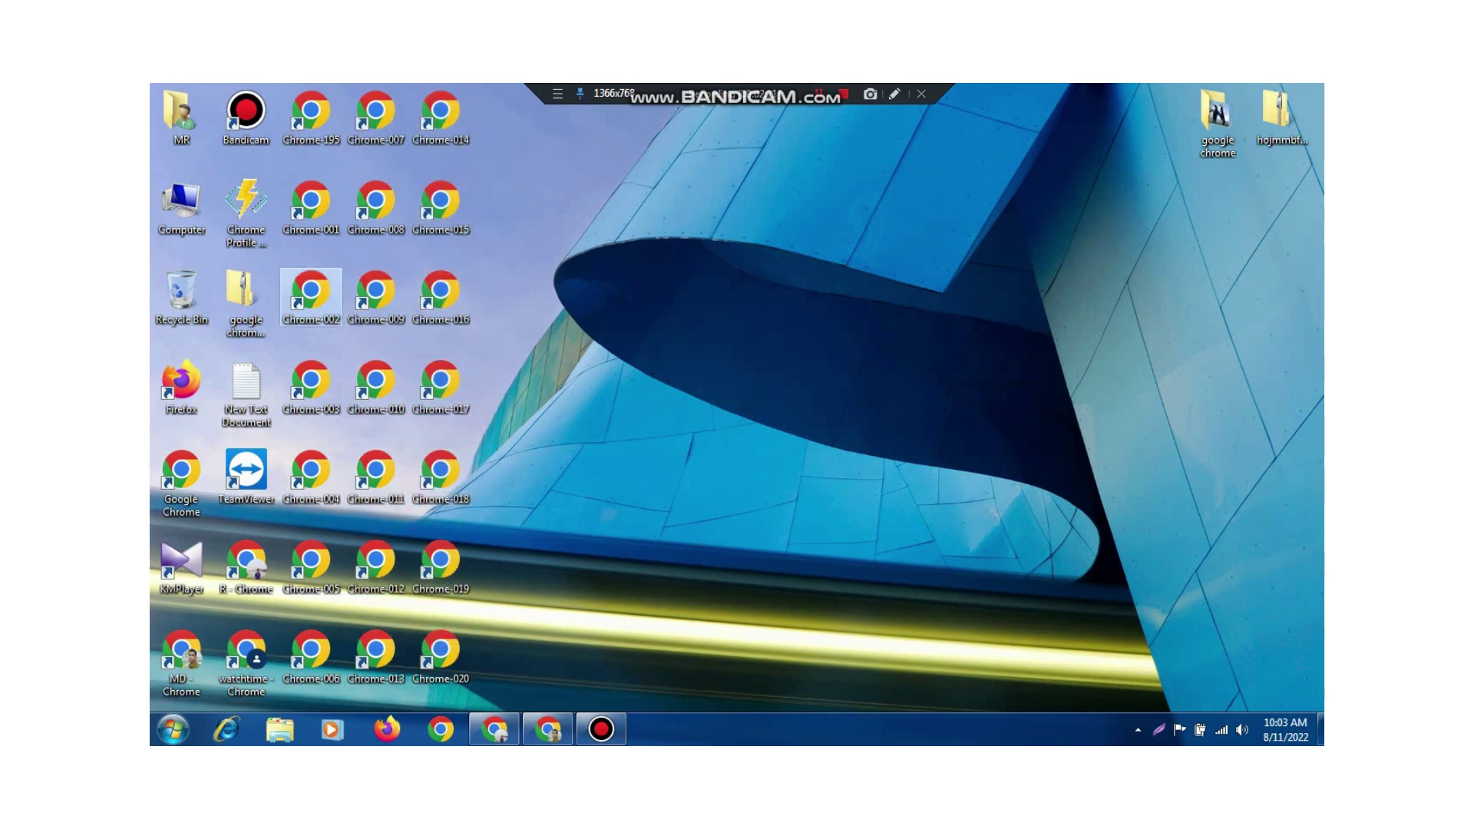
pyautogui.moveTo(358, 123); pyautogui.dragTo(495, 647)
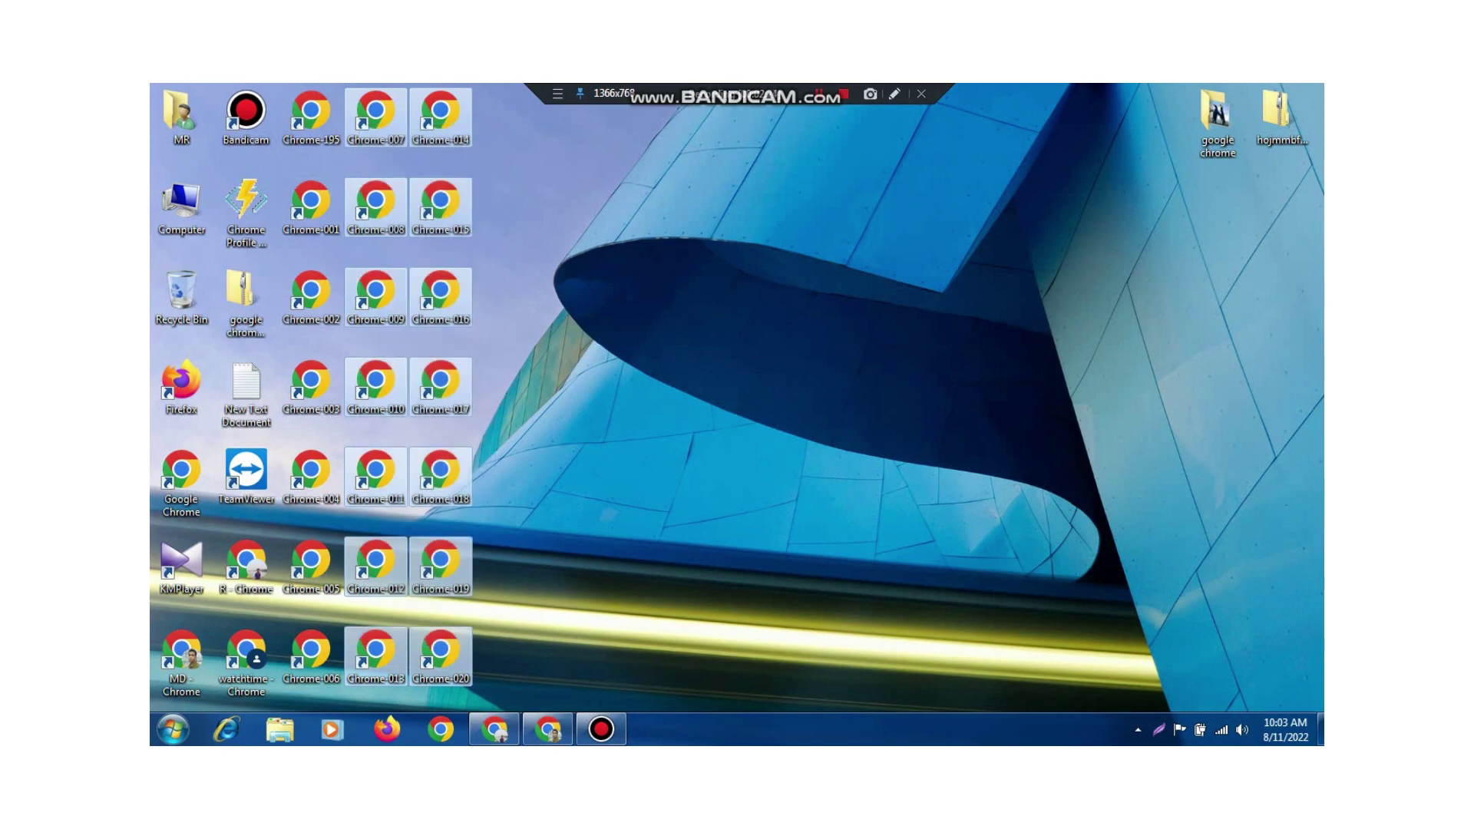
pyautogui.rightClick(378, 292)
pyautogui.click(422, 493)
pyautogui.press('Return')
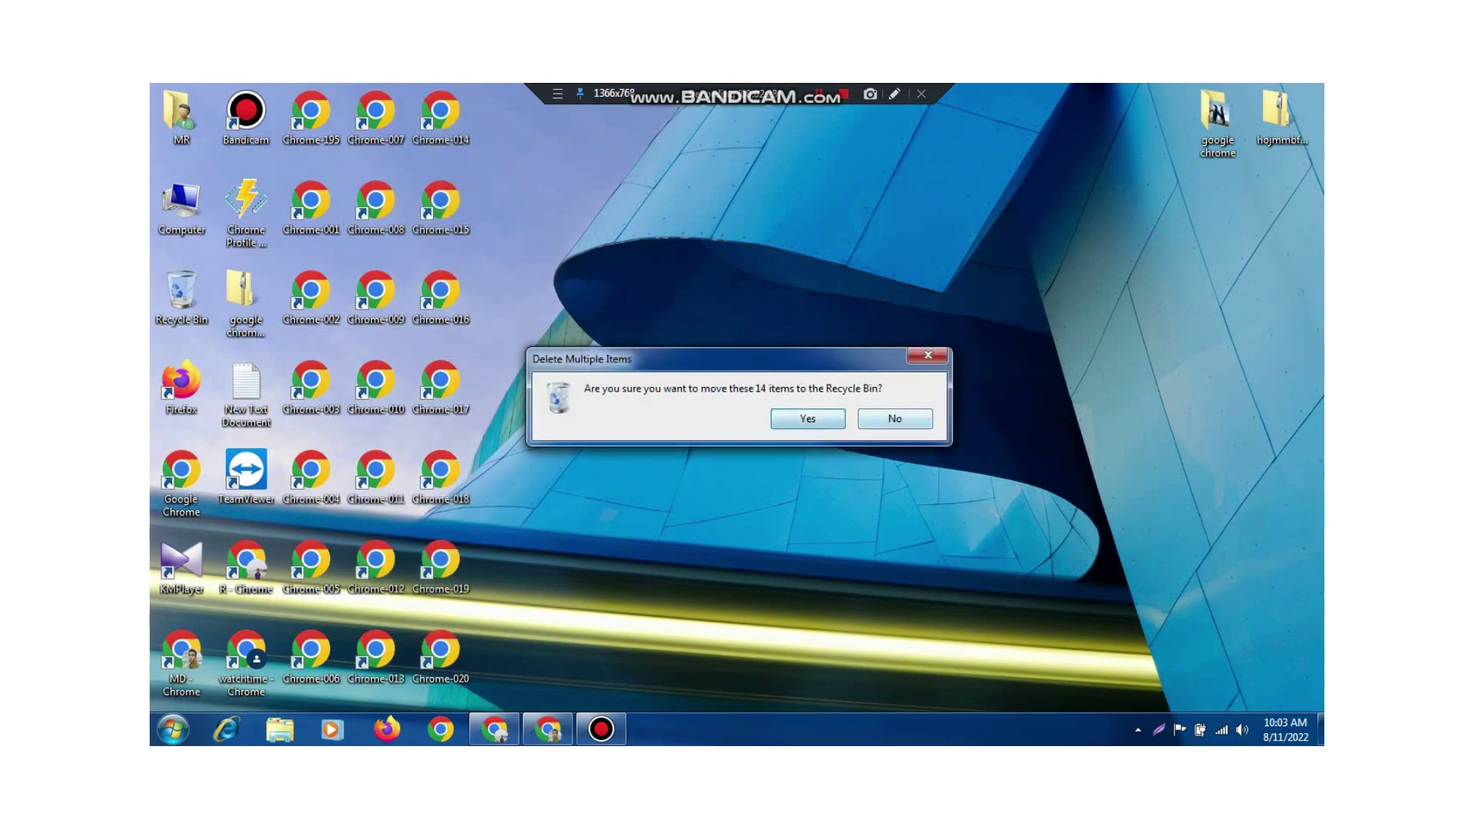
# Delete the desktop shortcuts Chrome-001 through Chrome-005.
pyautogui.moveTo(311, 203); pyautogui.dragTo(286, 256)
pyautogui.moveTo(419, 158); pyautogui.dragTo(308, 697)
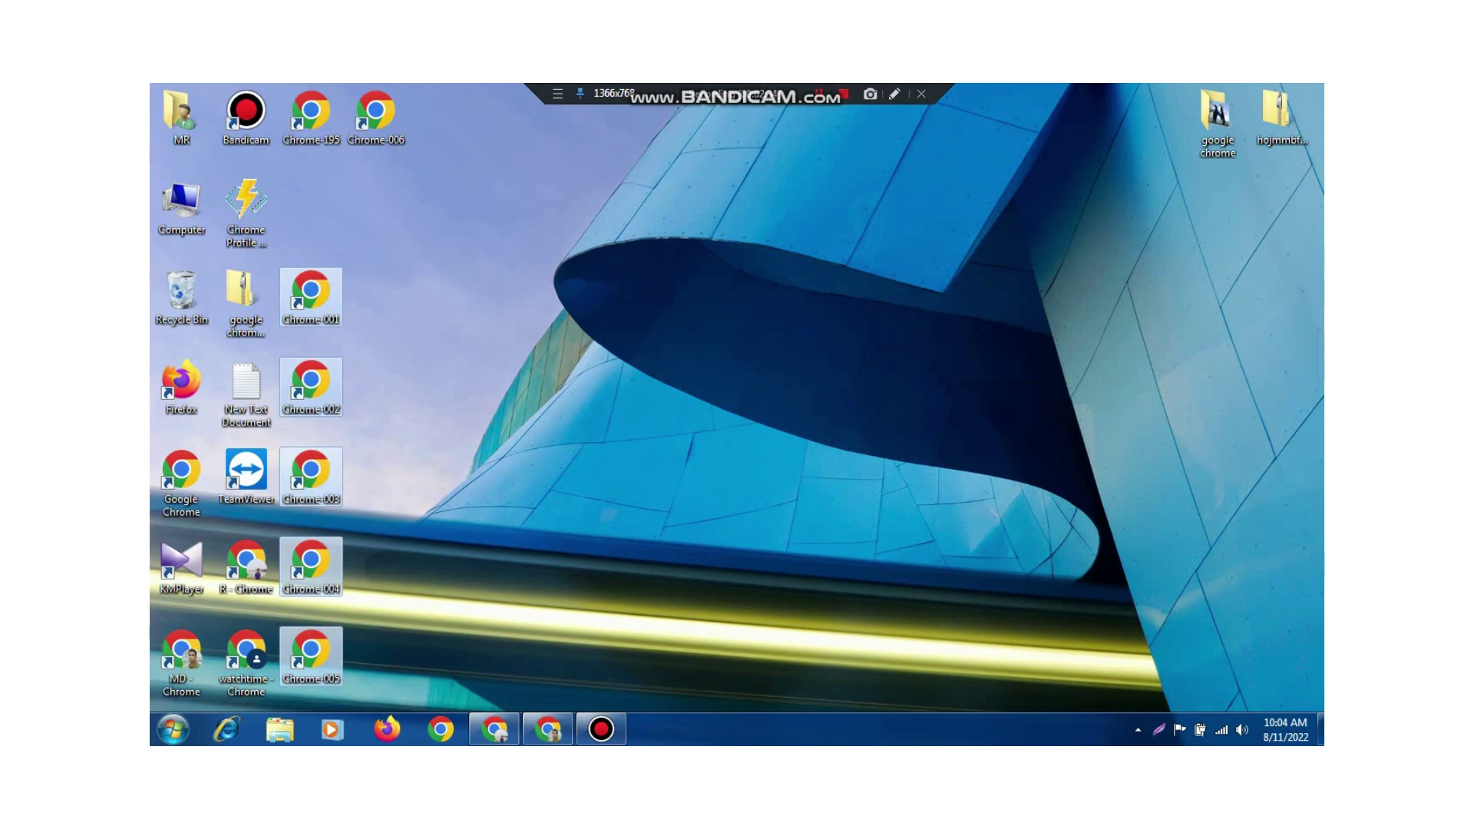
pyautogui.rightClick(322, 400)
pyautogui.click(366, 604)
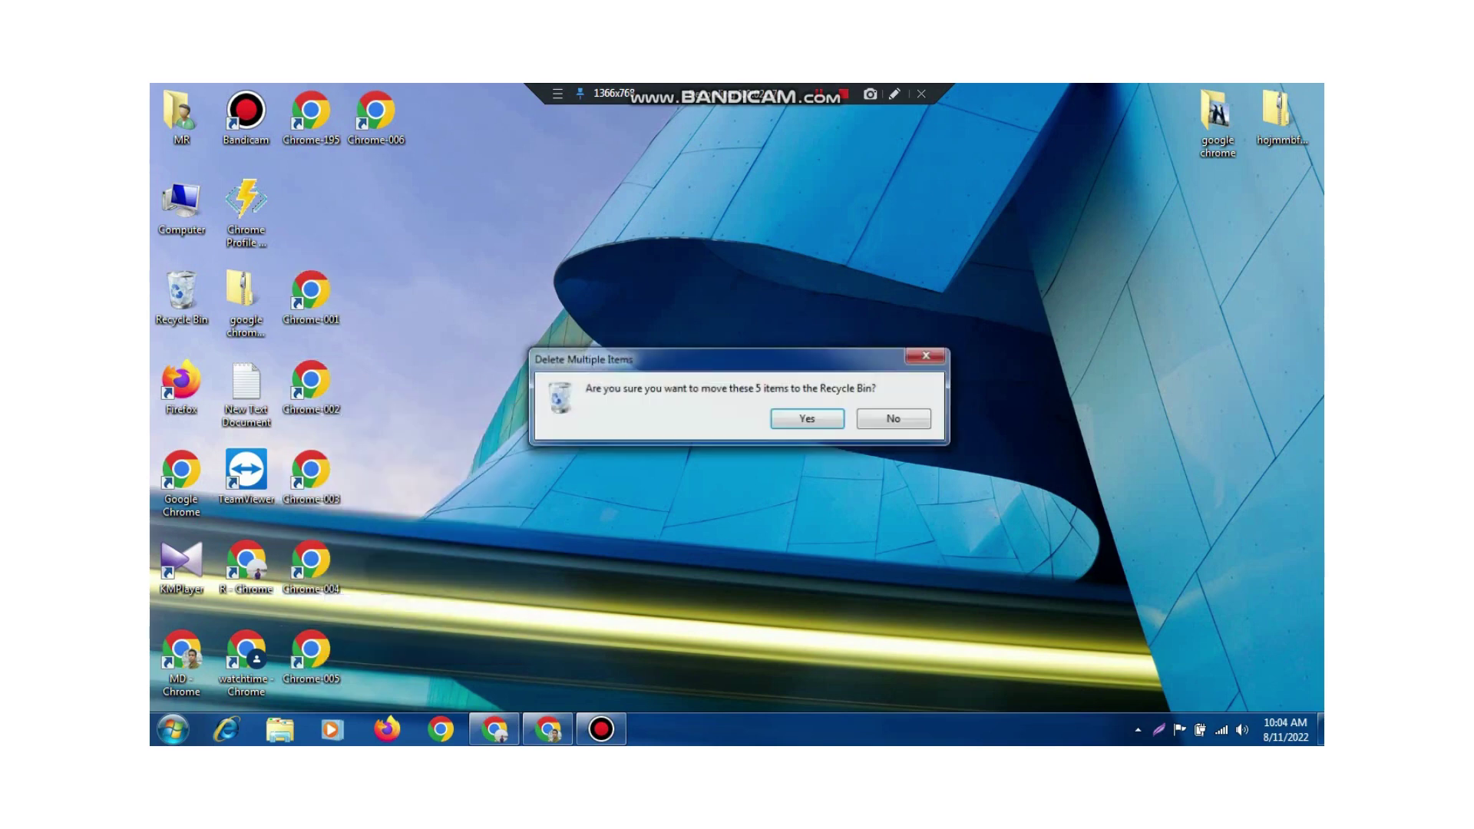
pyautogui.press('Return')
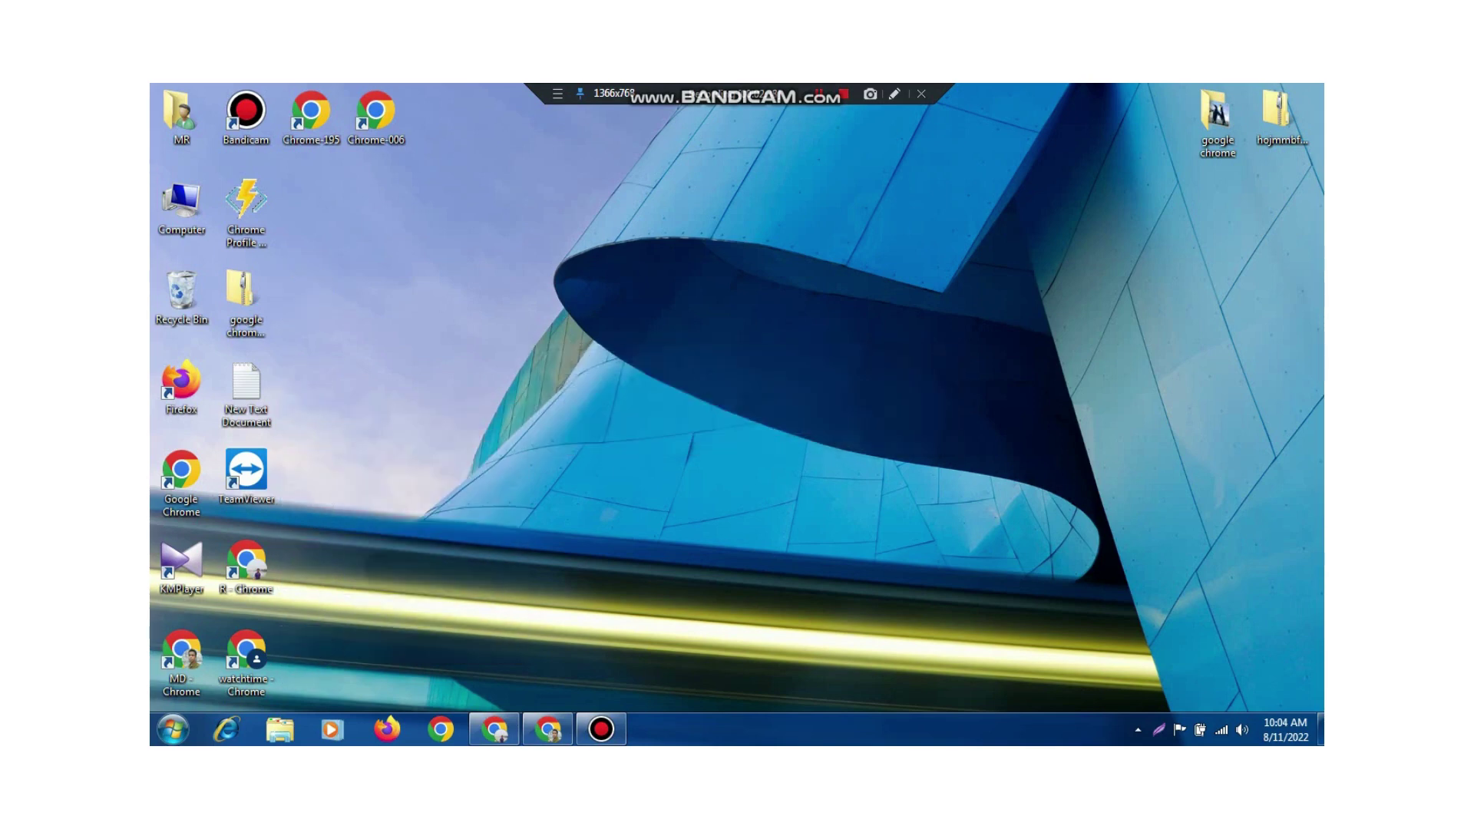
# Delete the Chrome-006 shortcut from the desktop and refresh the desktop.
pyautogui.rightClick(380, 125)
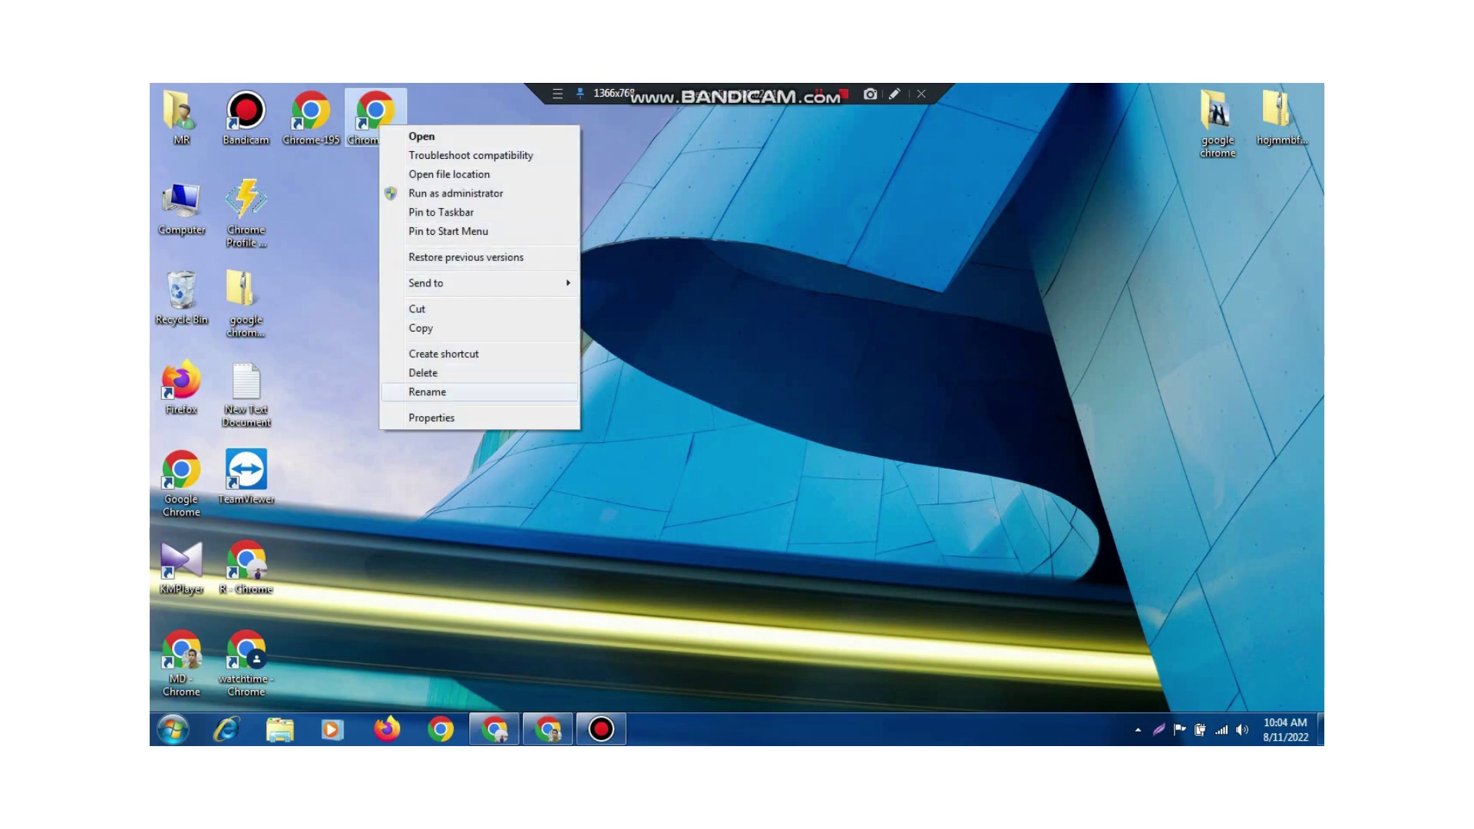
pyautogui.click(423, 372)
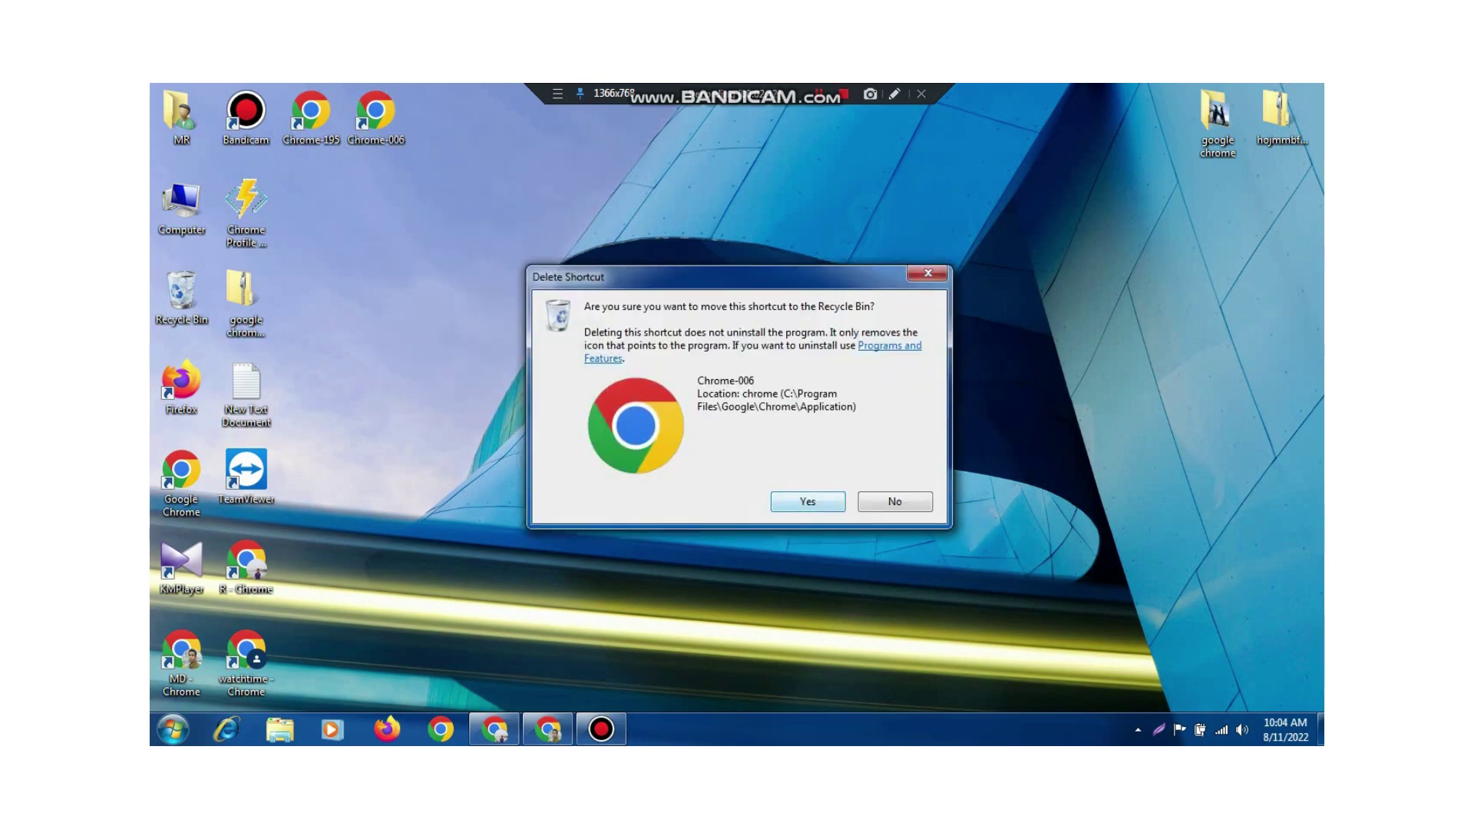
pyautogui.press('Return')
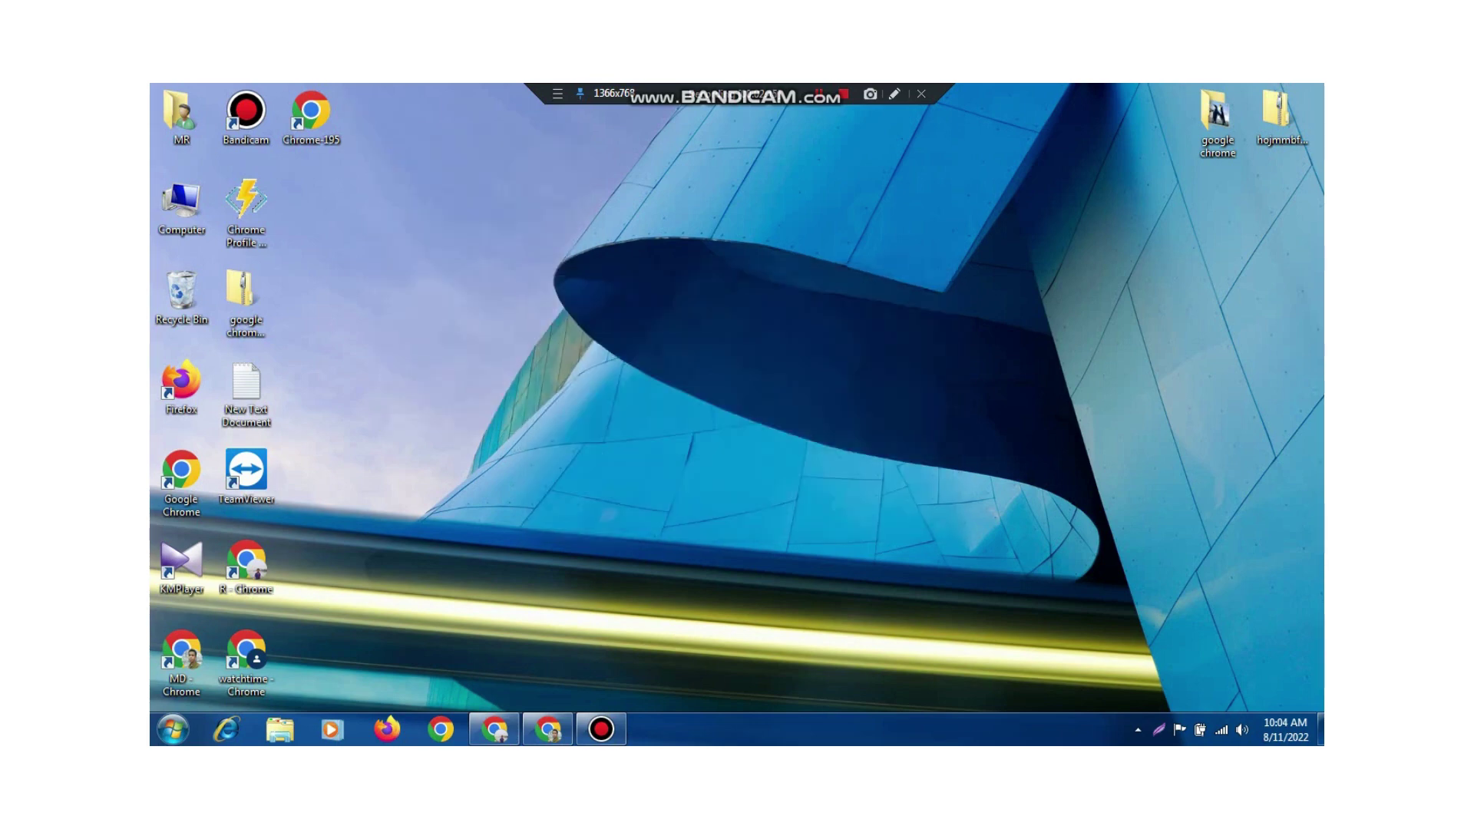
pyautogui.rightClick(514, 263)
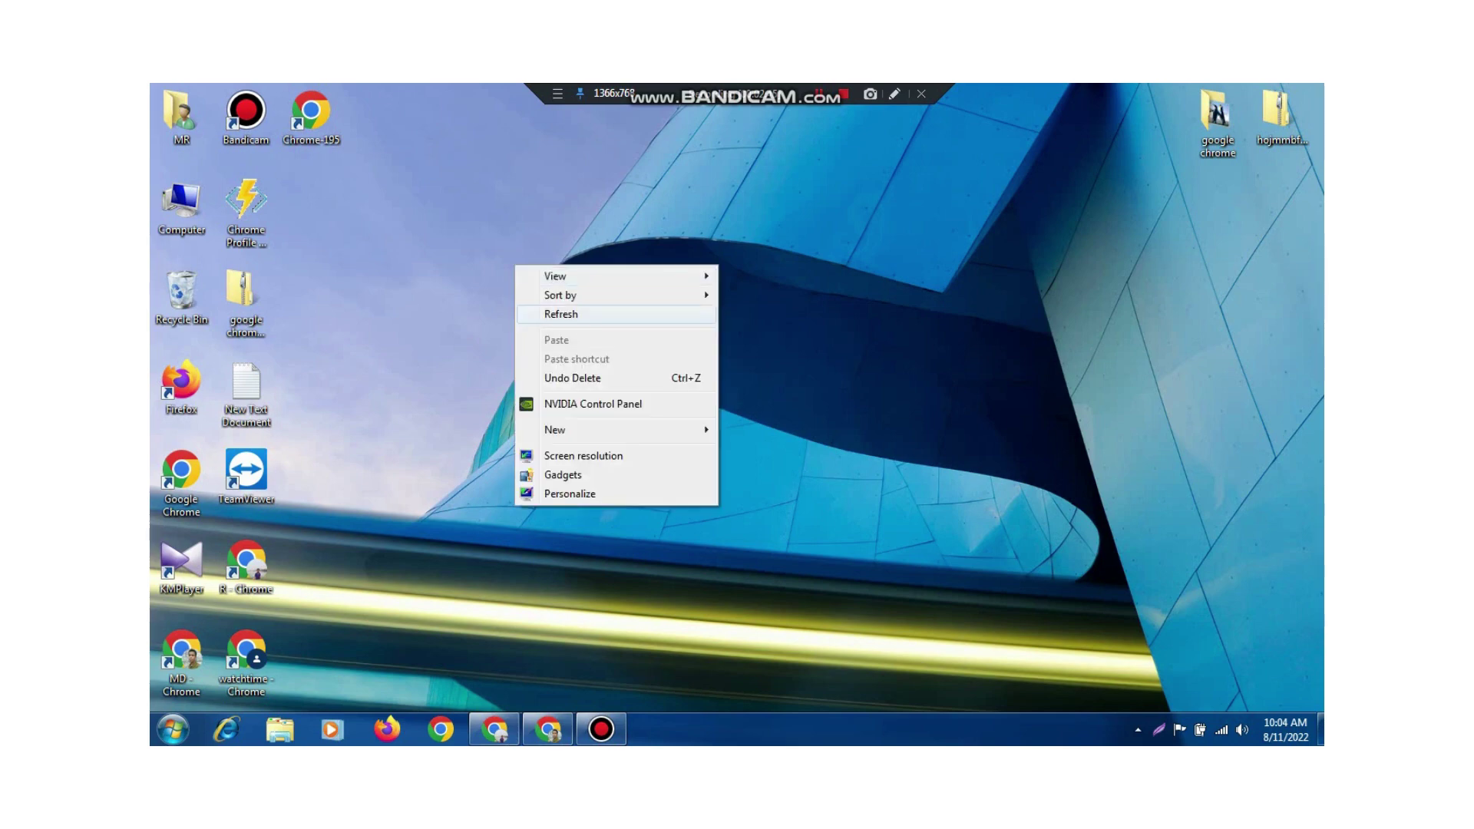
pyautogui.click(562, 314)
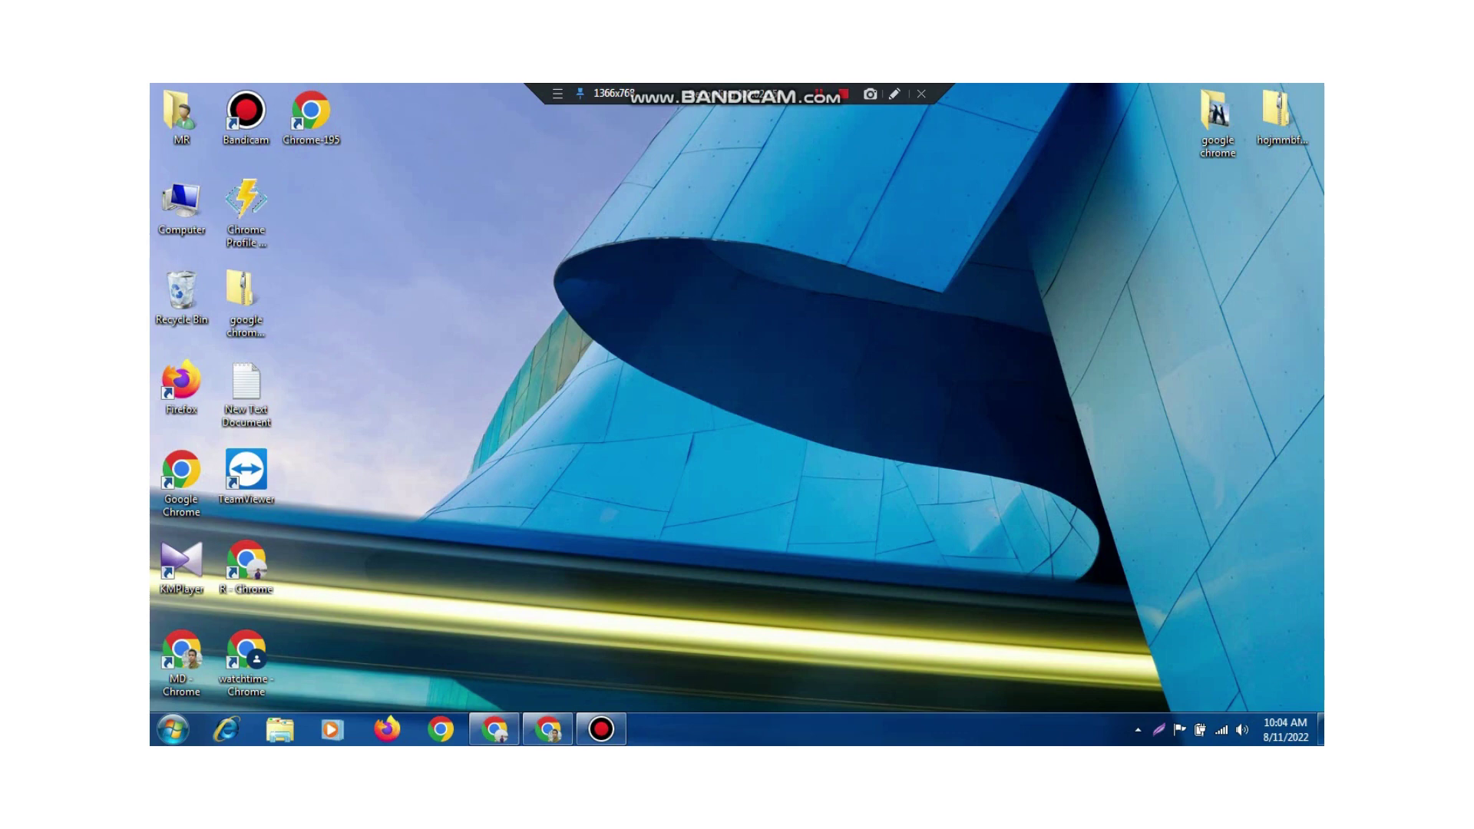
# Close the Chrome window showing Twitter and switch to the Chrome window showing Fiverr.
pyautogui.click(548, 729)
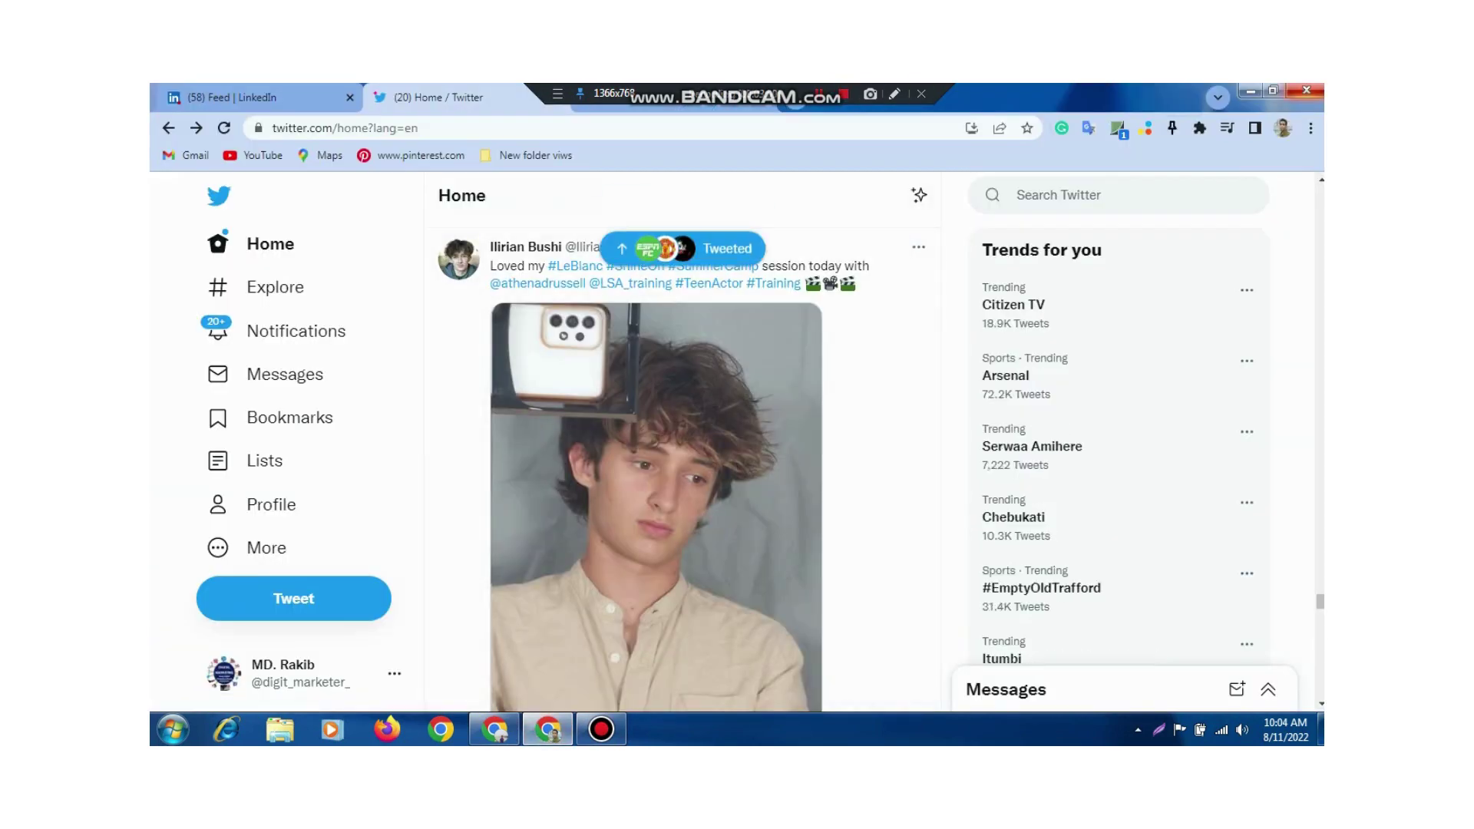
pyautogui.click(1306, 91)
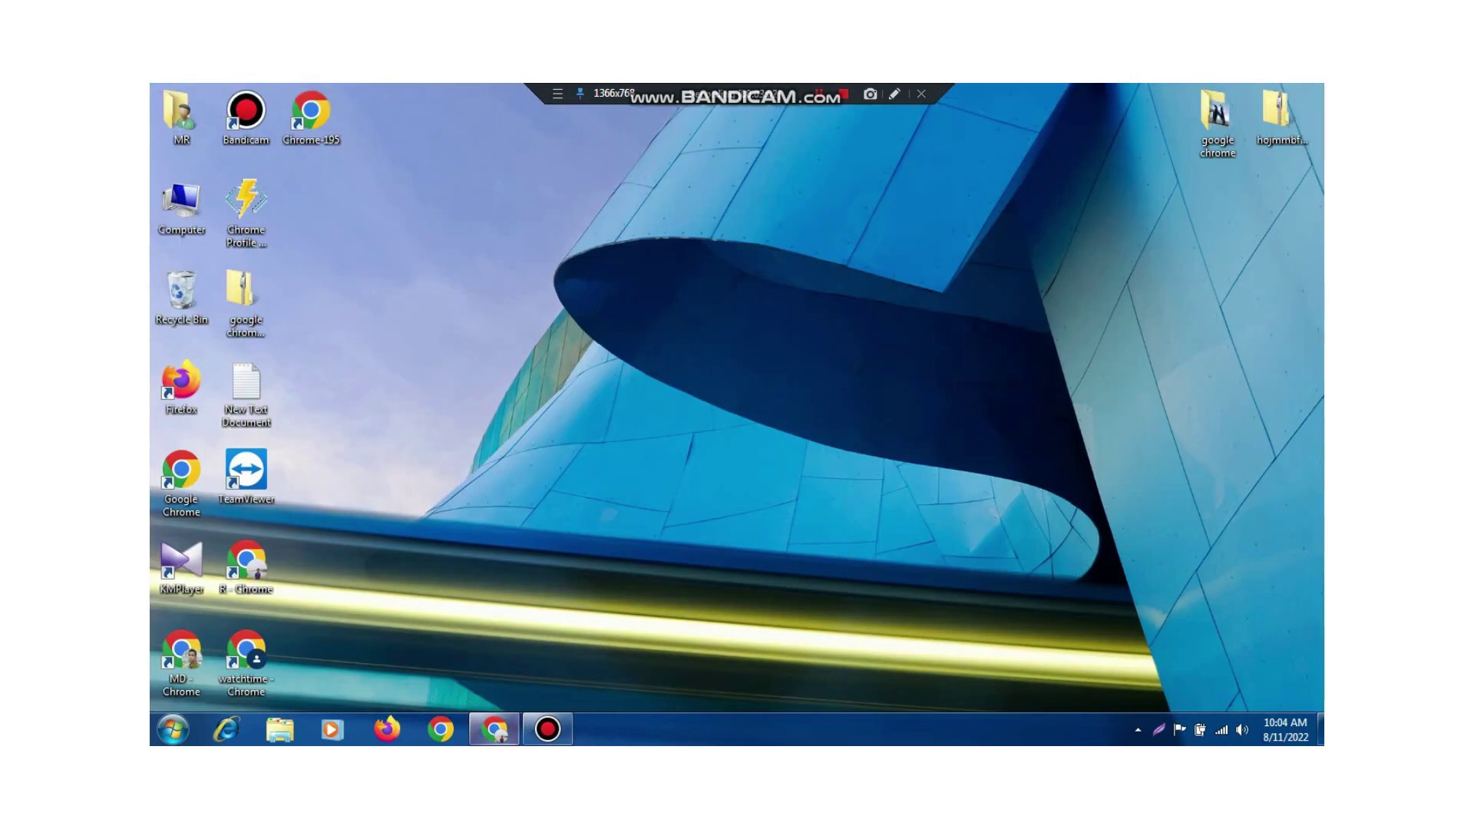
pyautogui.click(494, 729)
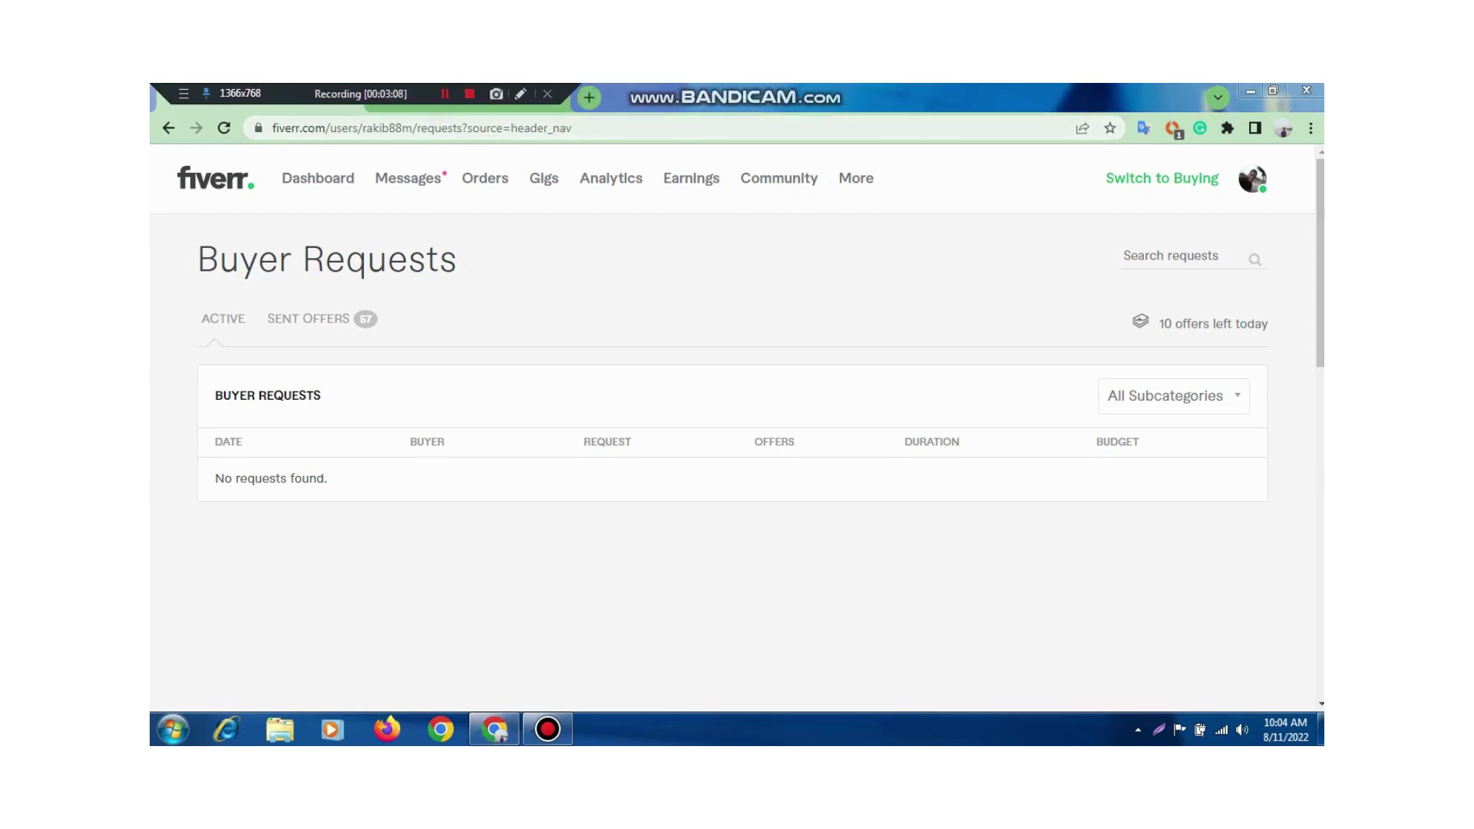
# Search Google for "chrome profile generator" in a new tab.
pyautogui.hotkey('ctrl', 't')
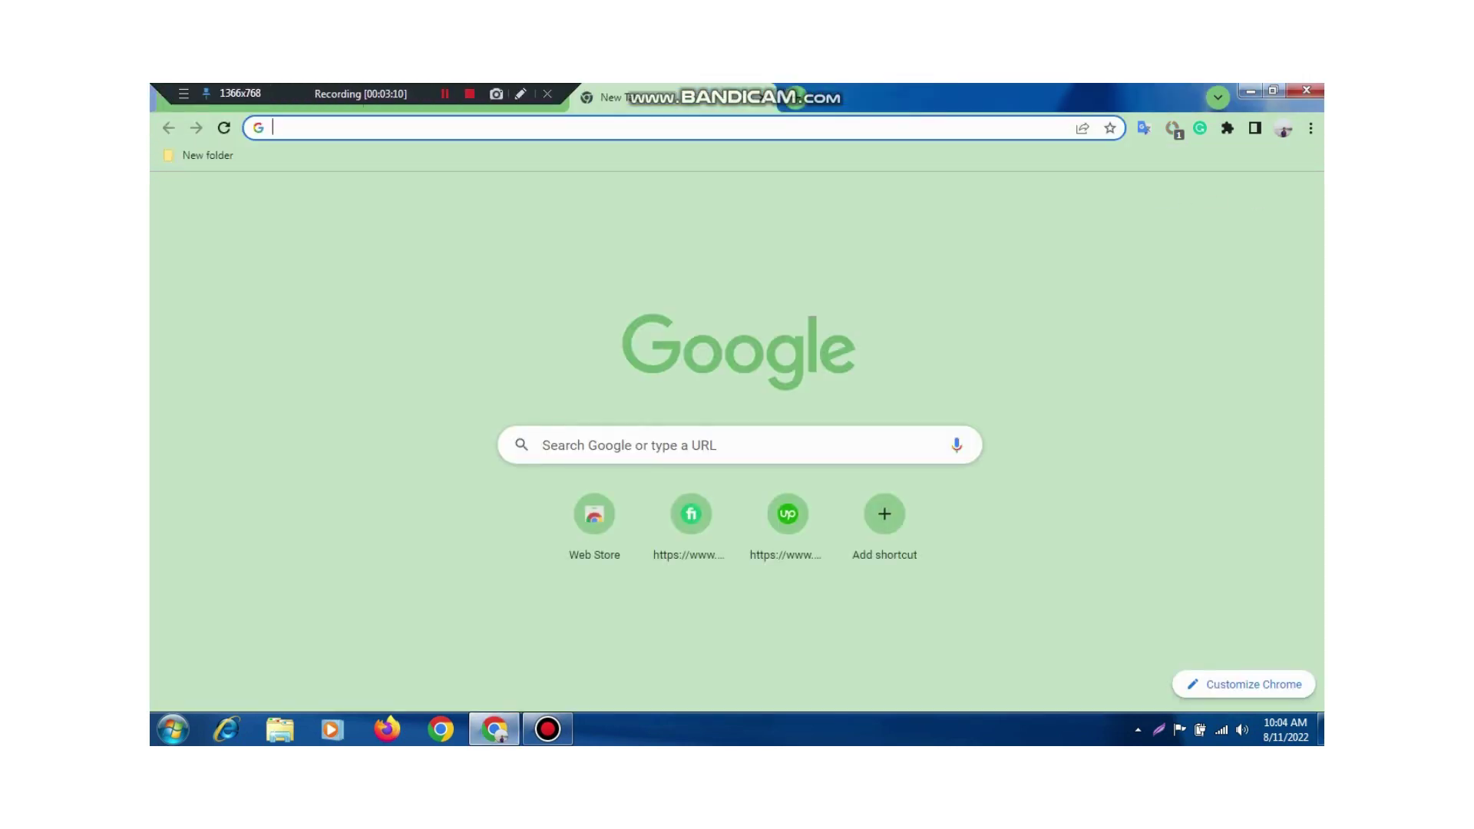
pyautogui.click(279, 127)
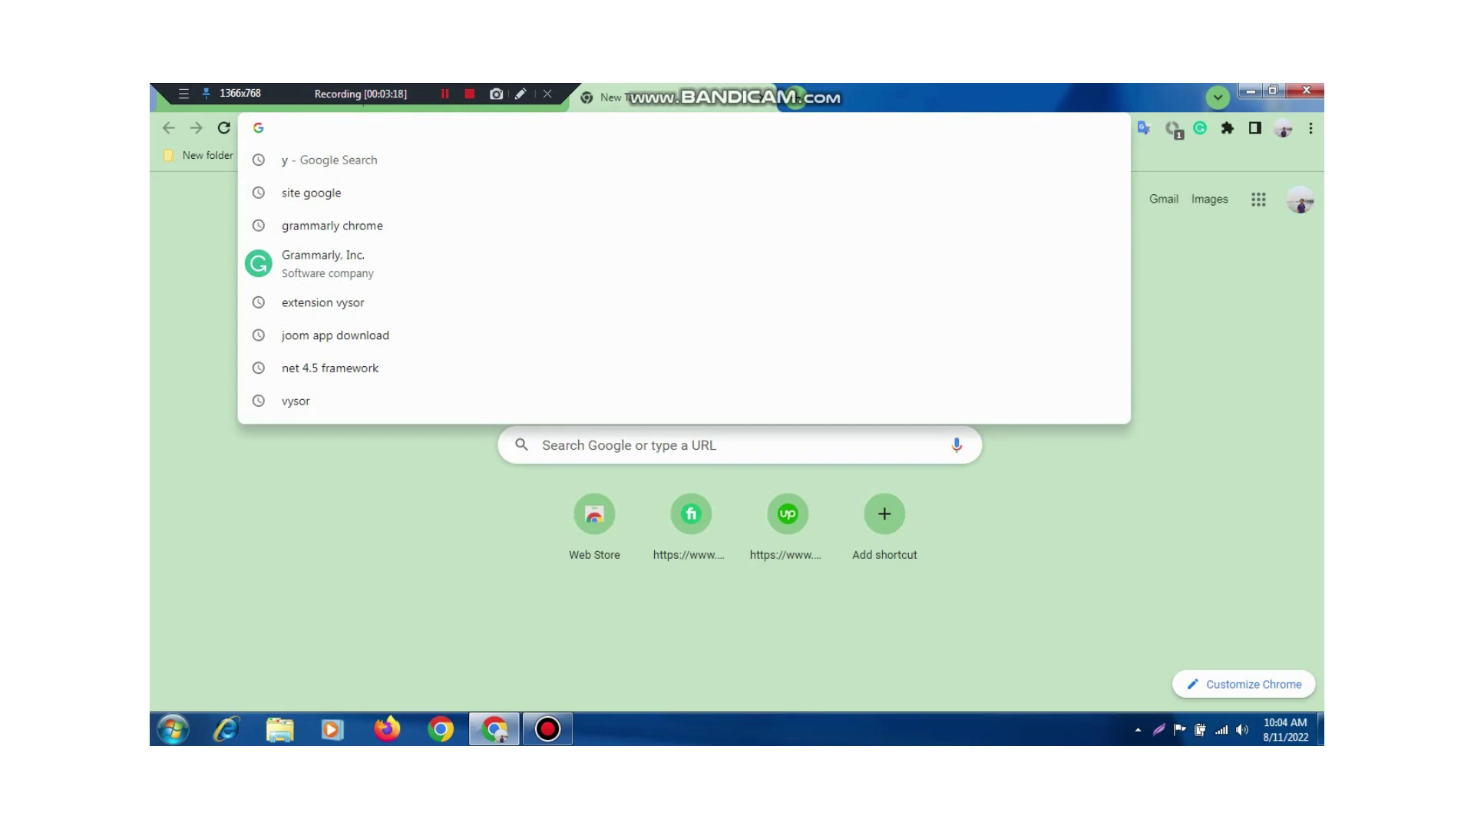
pyautogui.write('c')
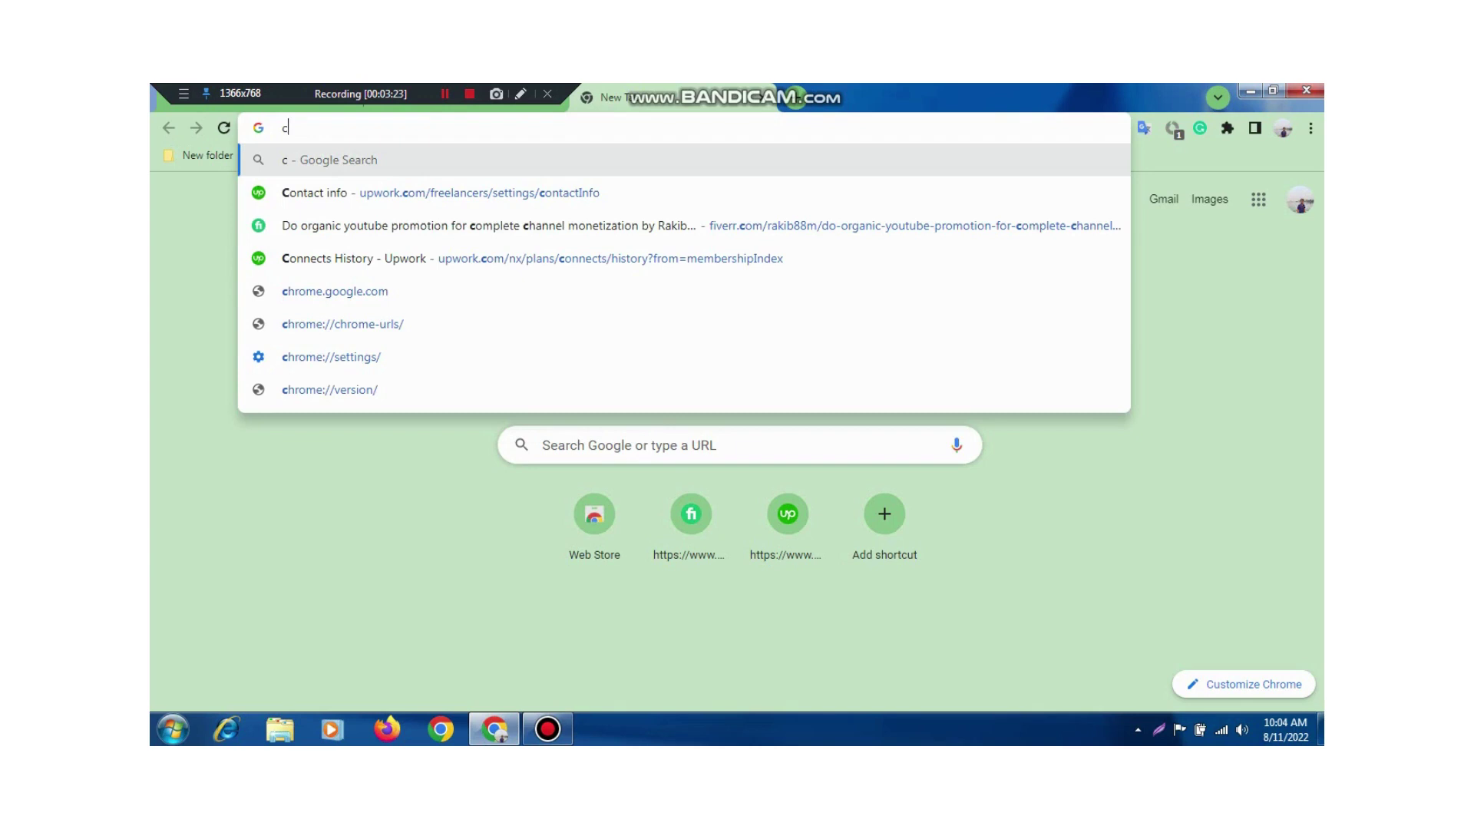
pyautogui.write('rome')
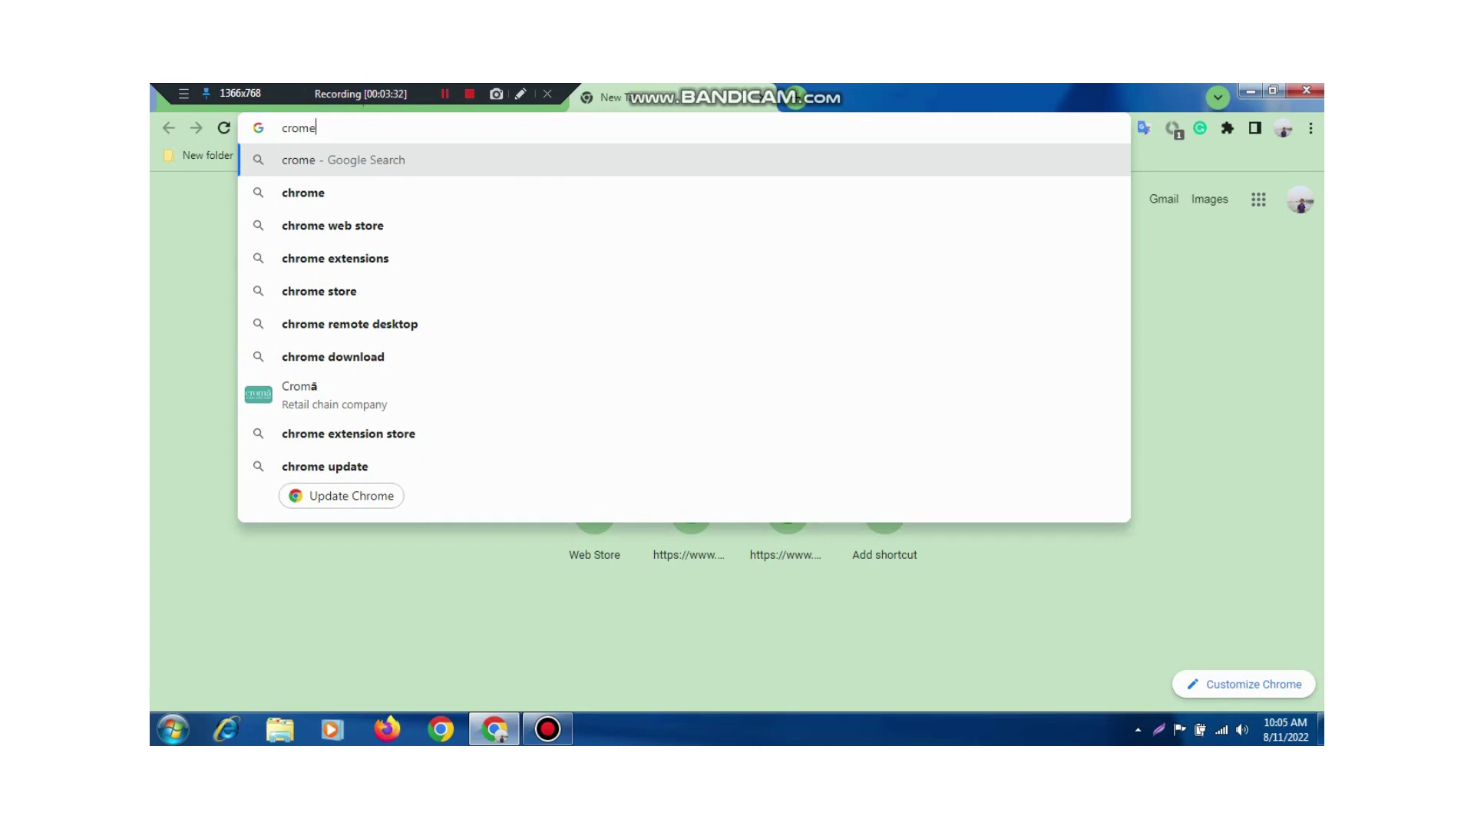
pyautogui.write('fr')
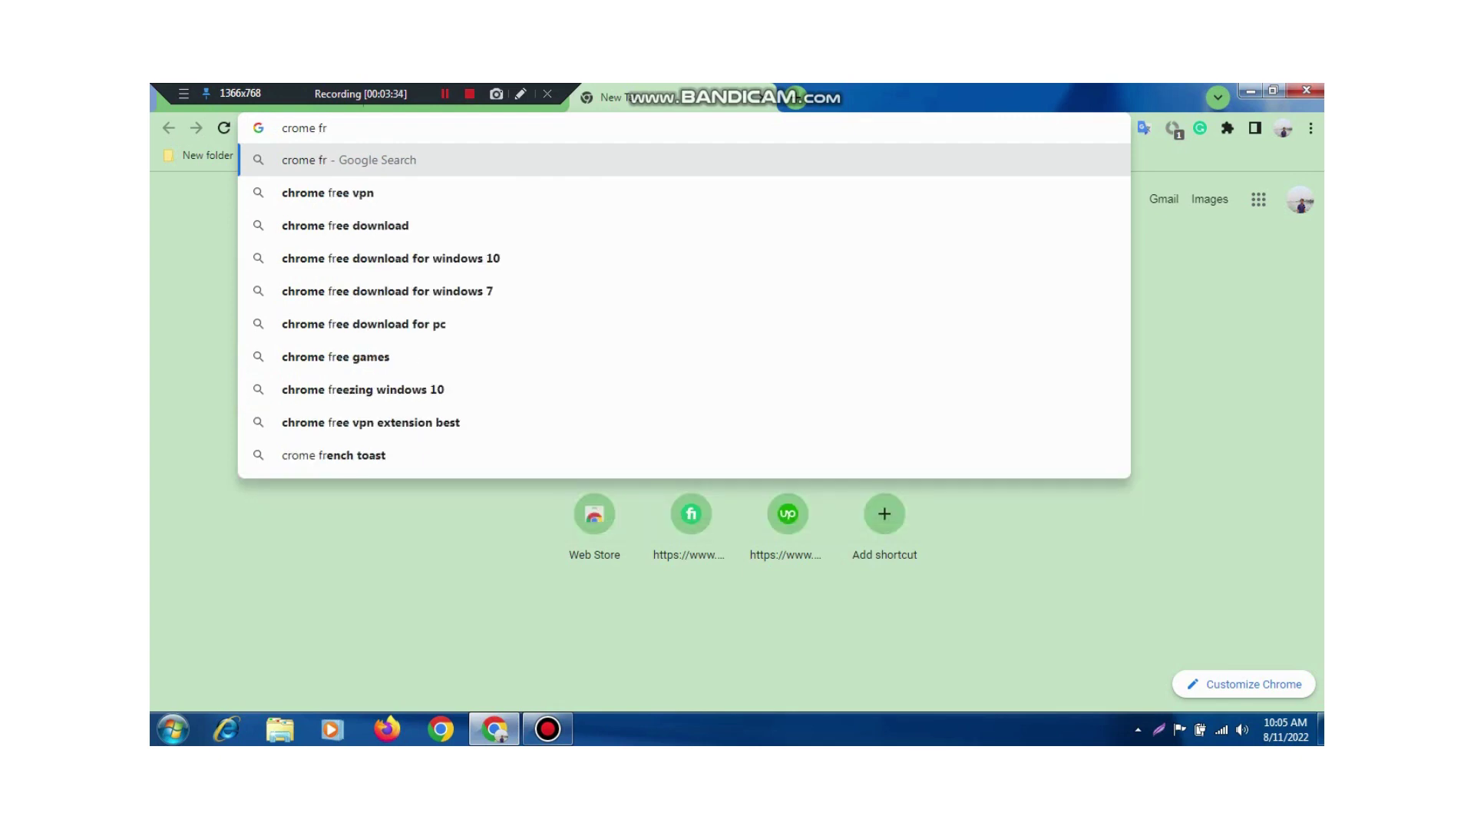
pyautogui.write('ofi')
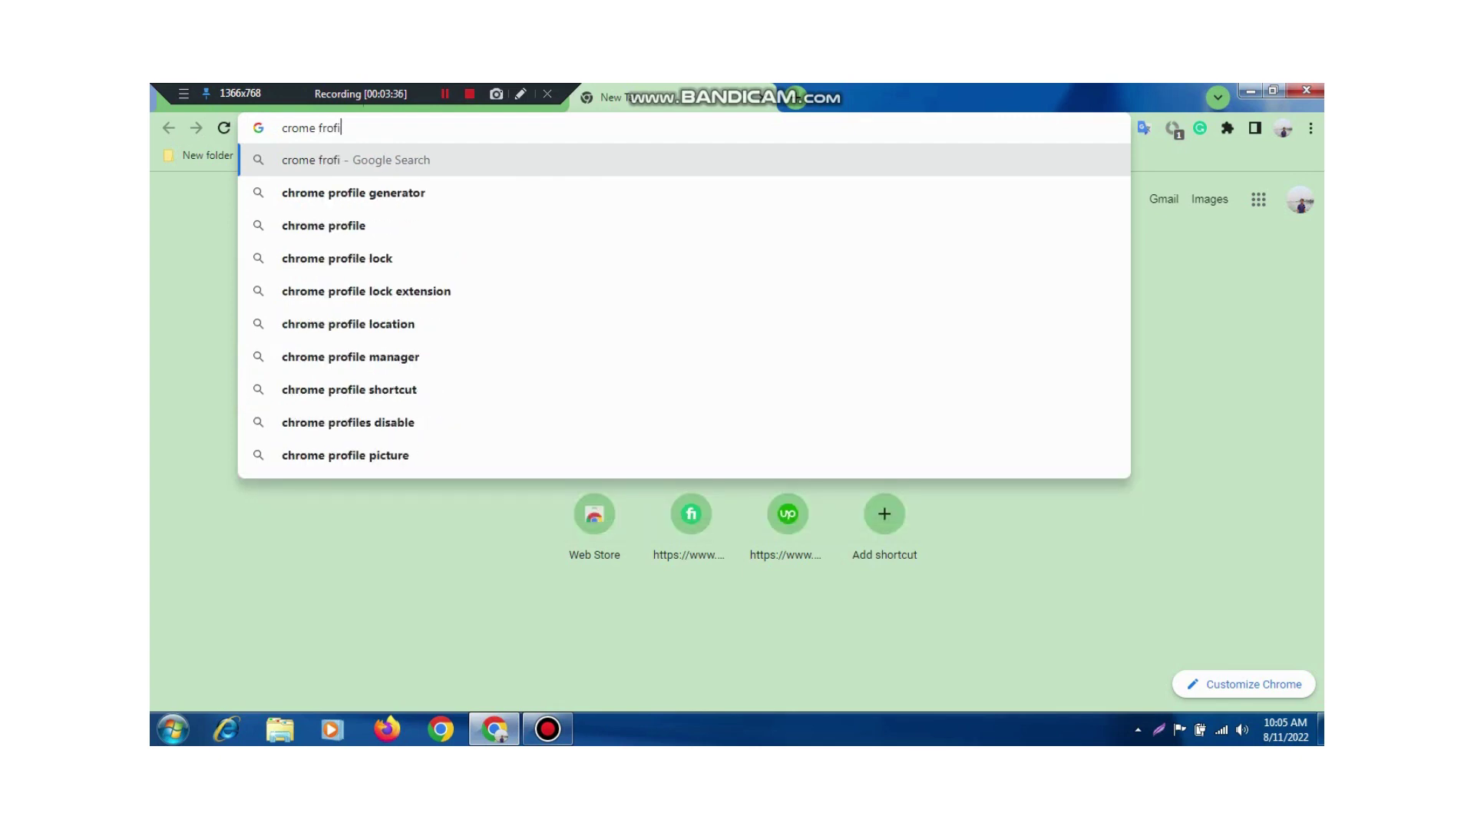
pyautogui.press('Down')
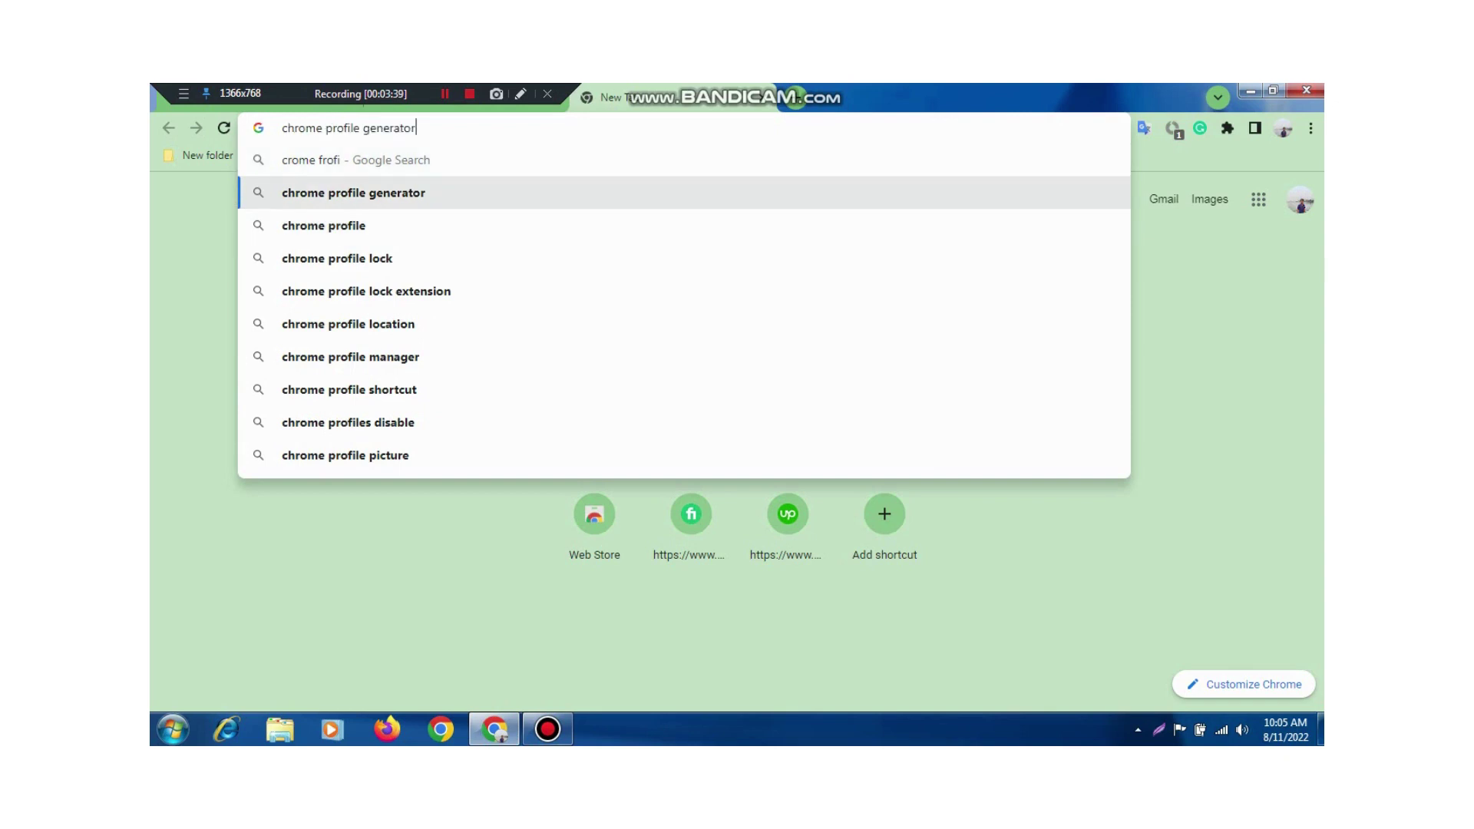
pyautogui.press('Return')
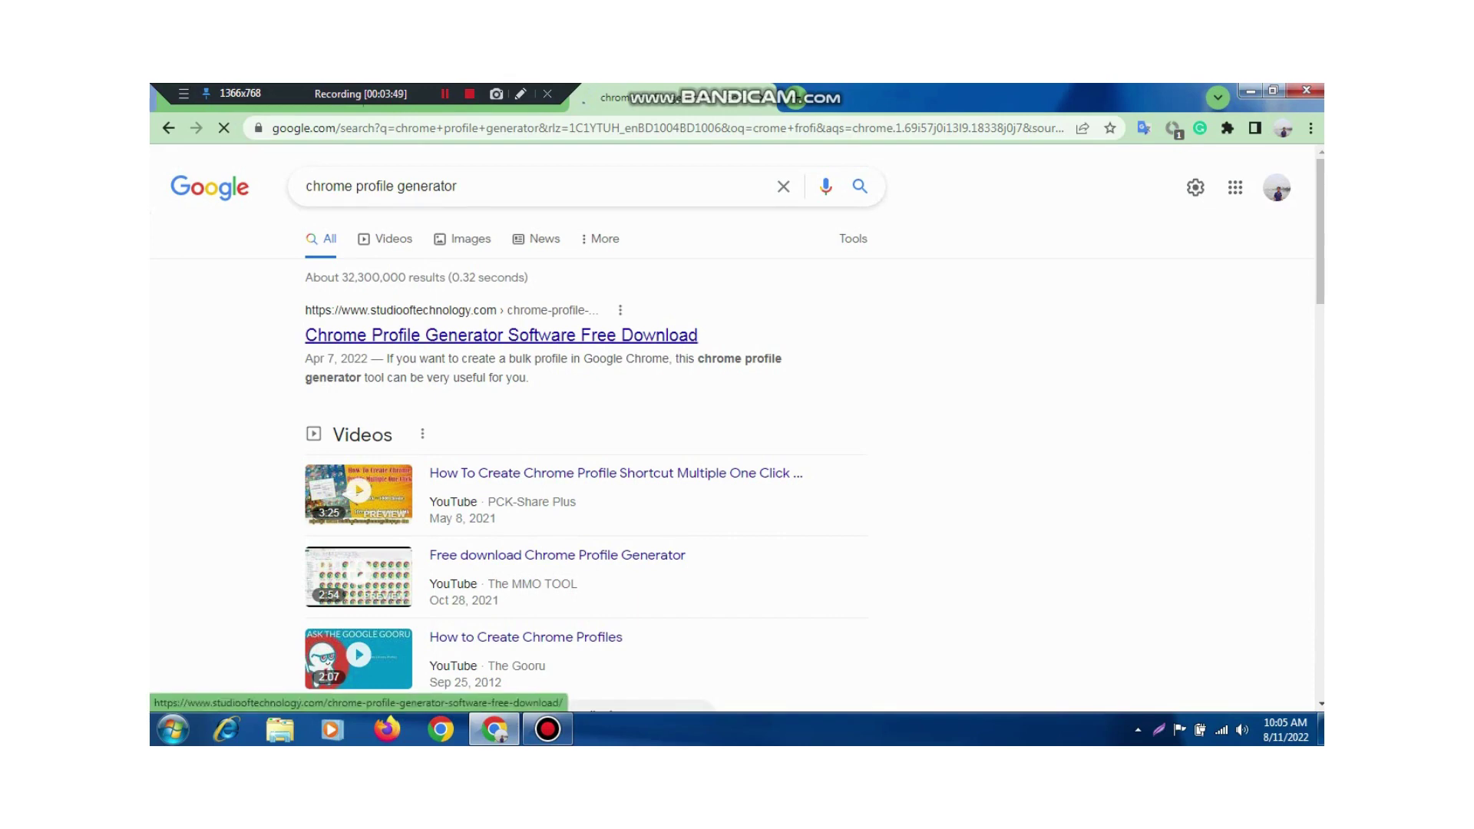
# Look through the search results and open "Chrome Profile Generator Software Free Download" on studiooftechnology.com.
pyautogui.scroll(-5, 507, 335)
pyautogui.scroll(-4, 506, 335)
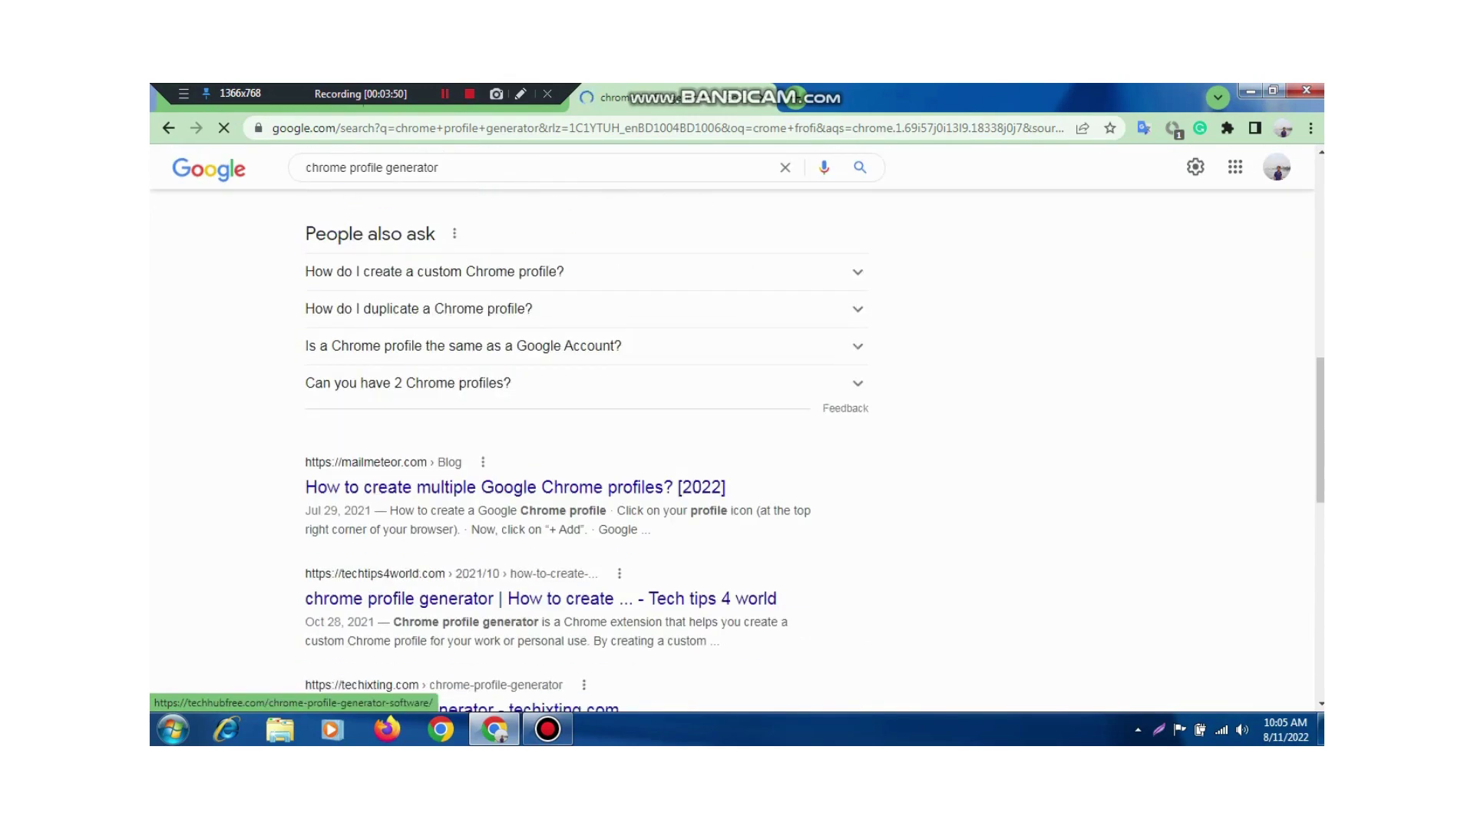
pyautogui.scroll(9, 507, 334)
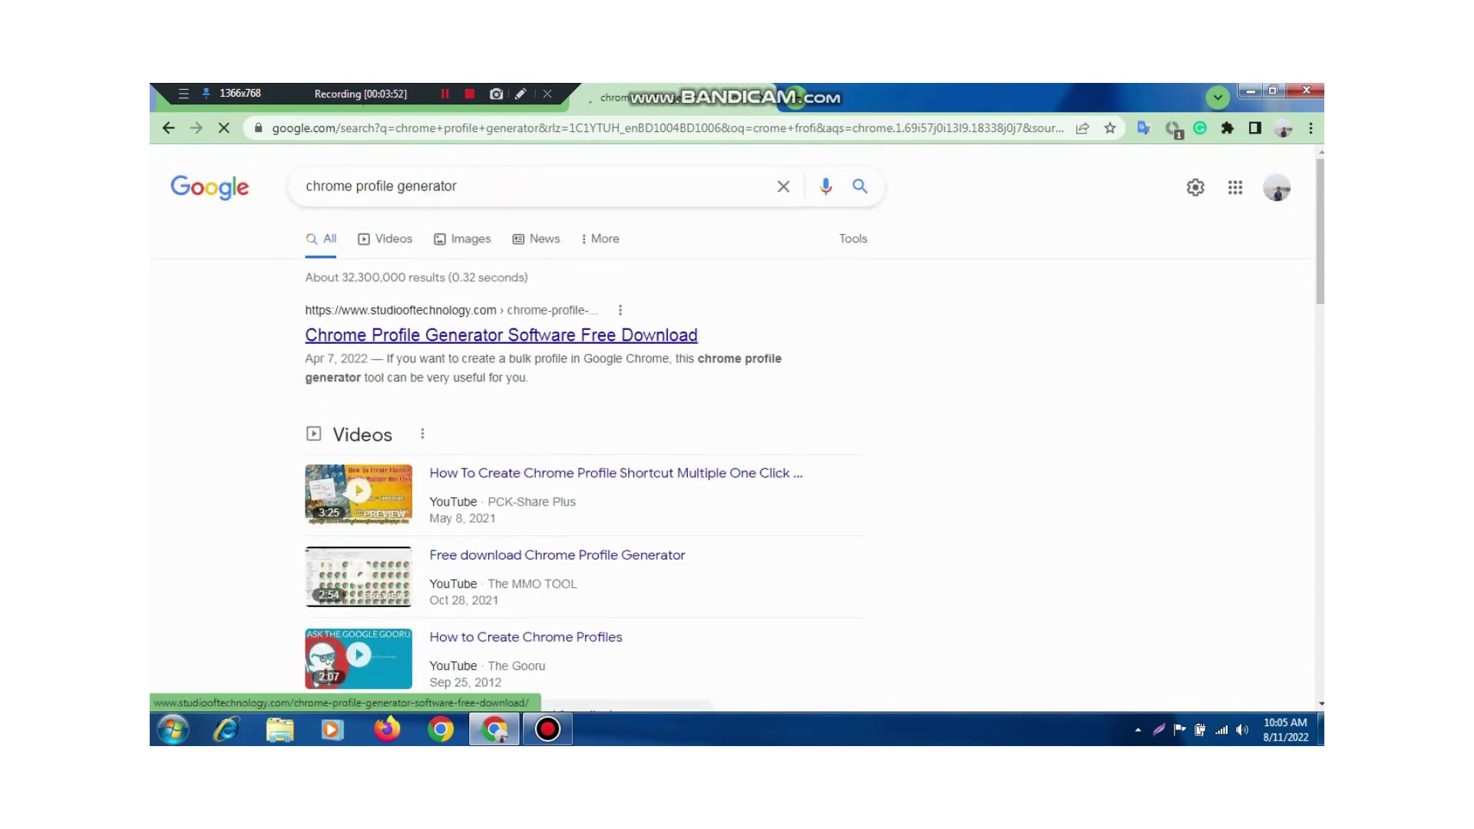
pyautogui.click(507, 335)
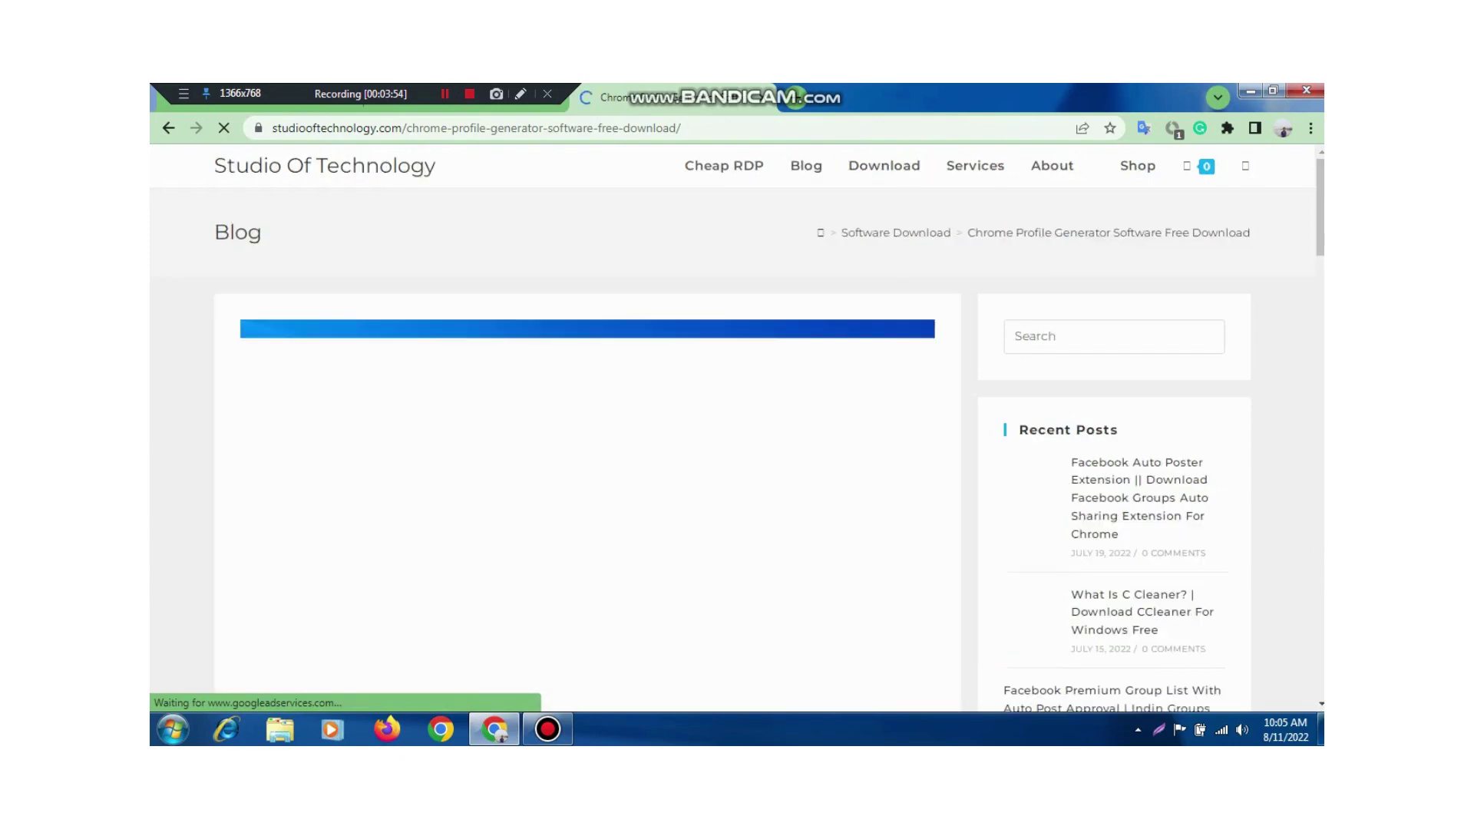
# Look through the Chrome Profile Generator article, examining its usage instructions, the Google Drive download link and the comments.
pyautogui.scroll(-2, 587, 430)
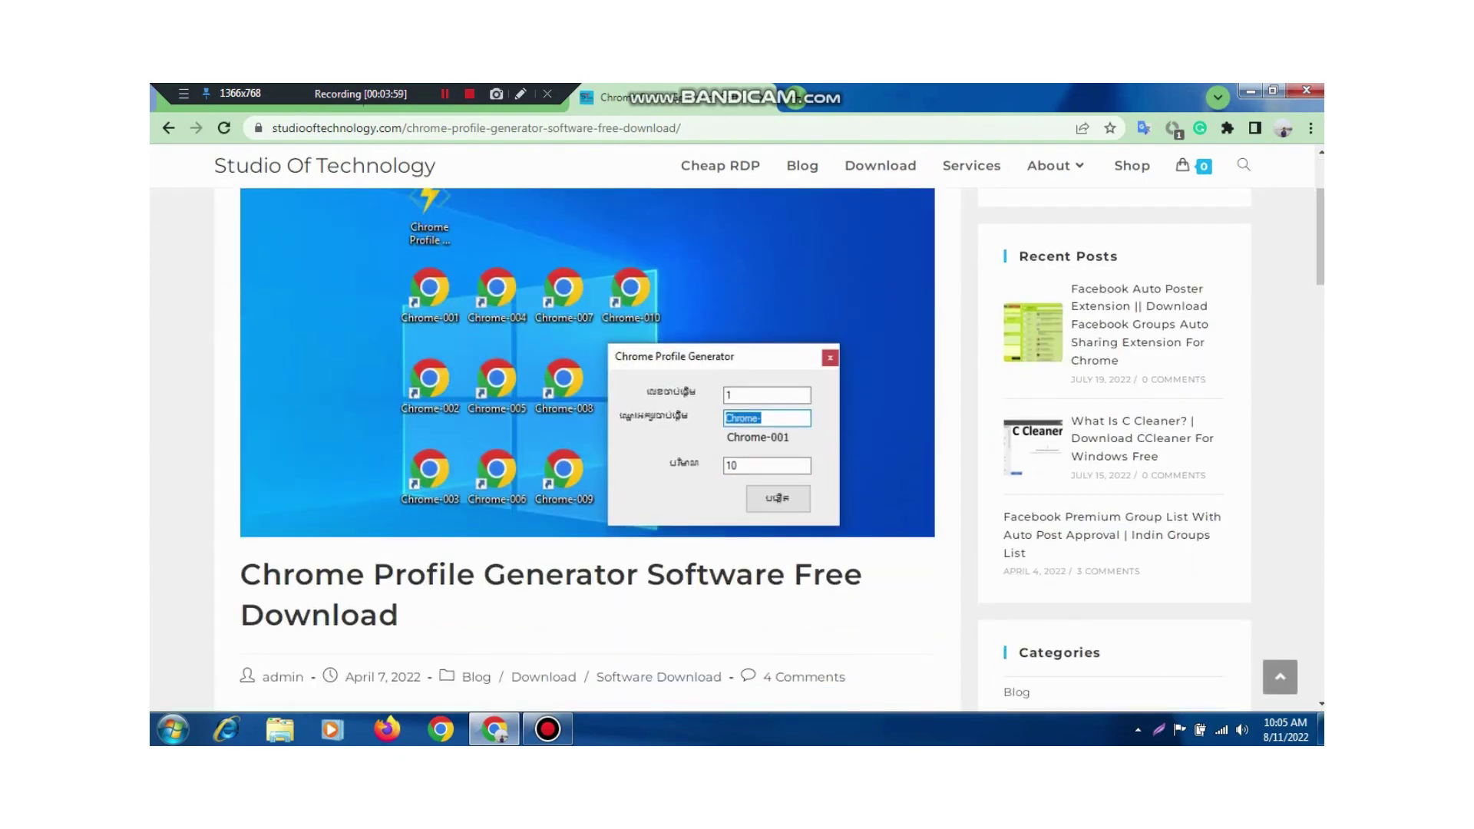
pyautogui.scroll(-4, 588, 430)
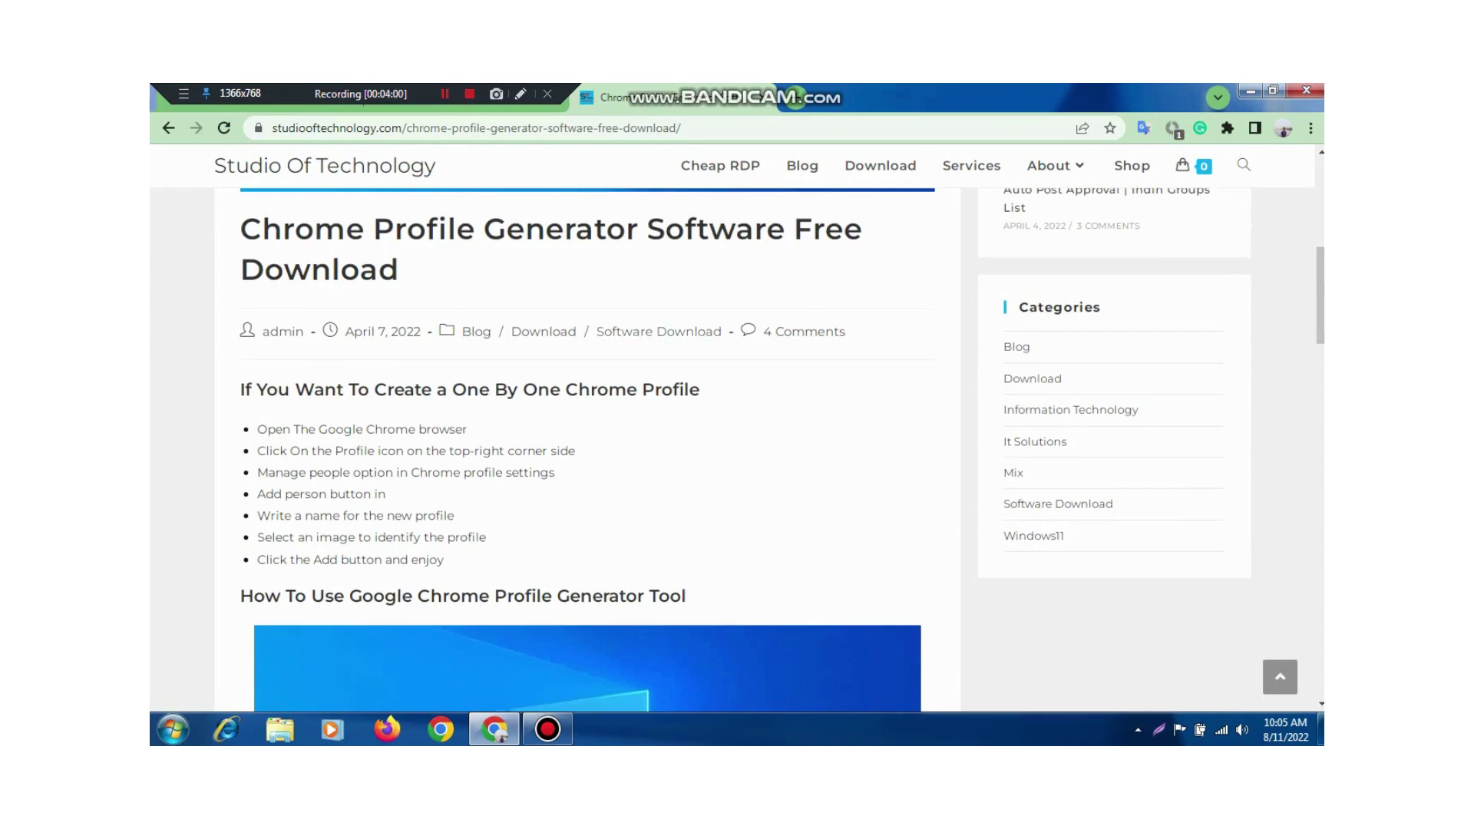
pyautogui.scroll(-4, 587, 430)
pyautogui.scroll(-6, 588, 449)
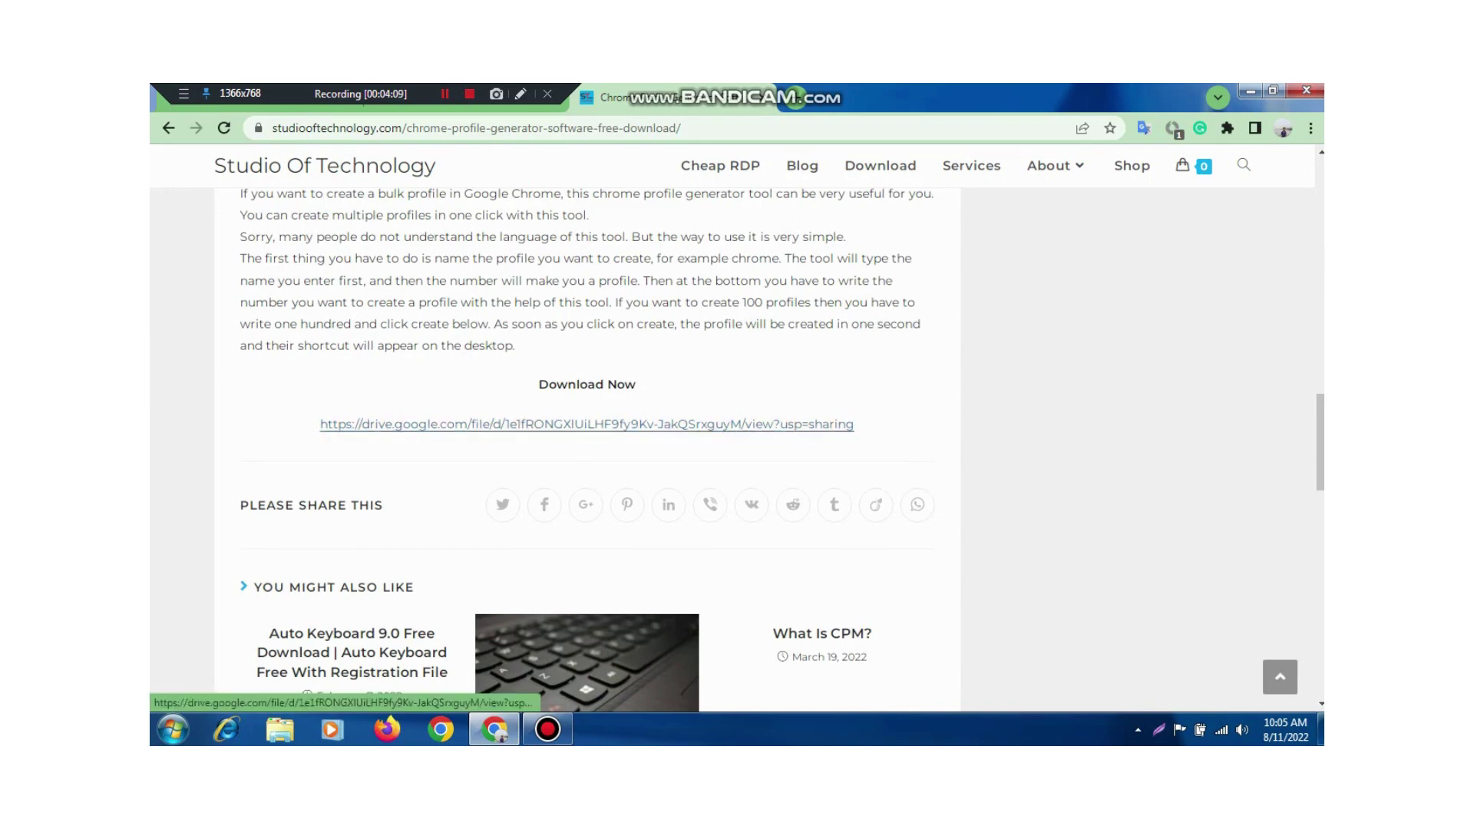
pyautogui.scroll(15, 587, 425)
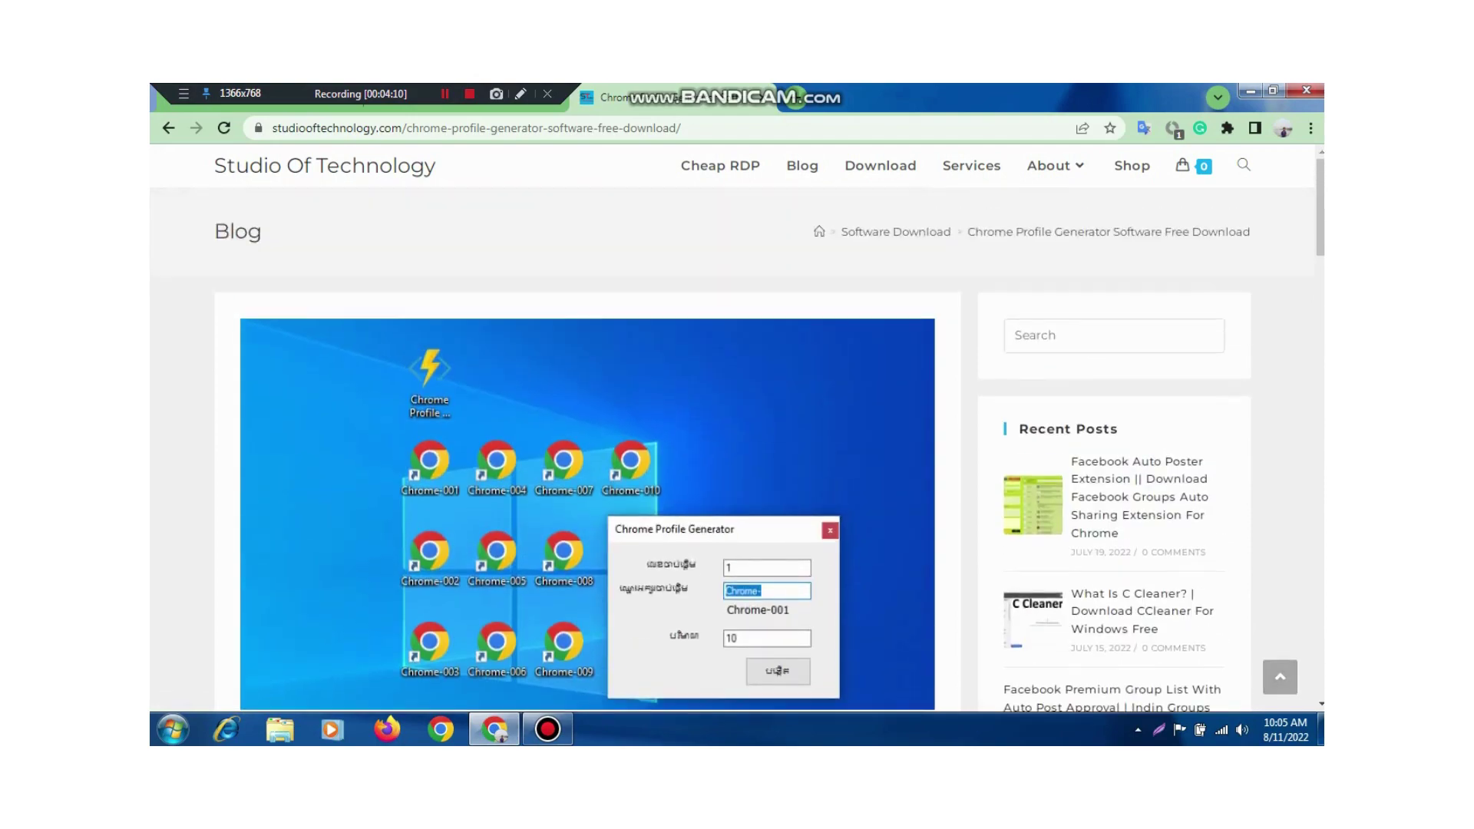
pyautogui.scroll(-15, 587, 449)
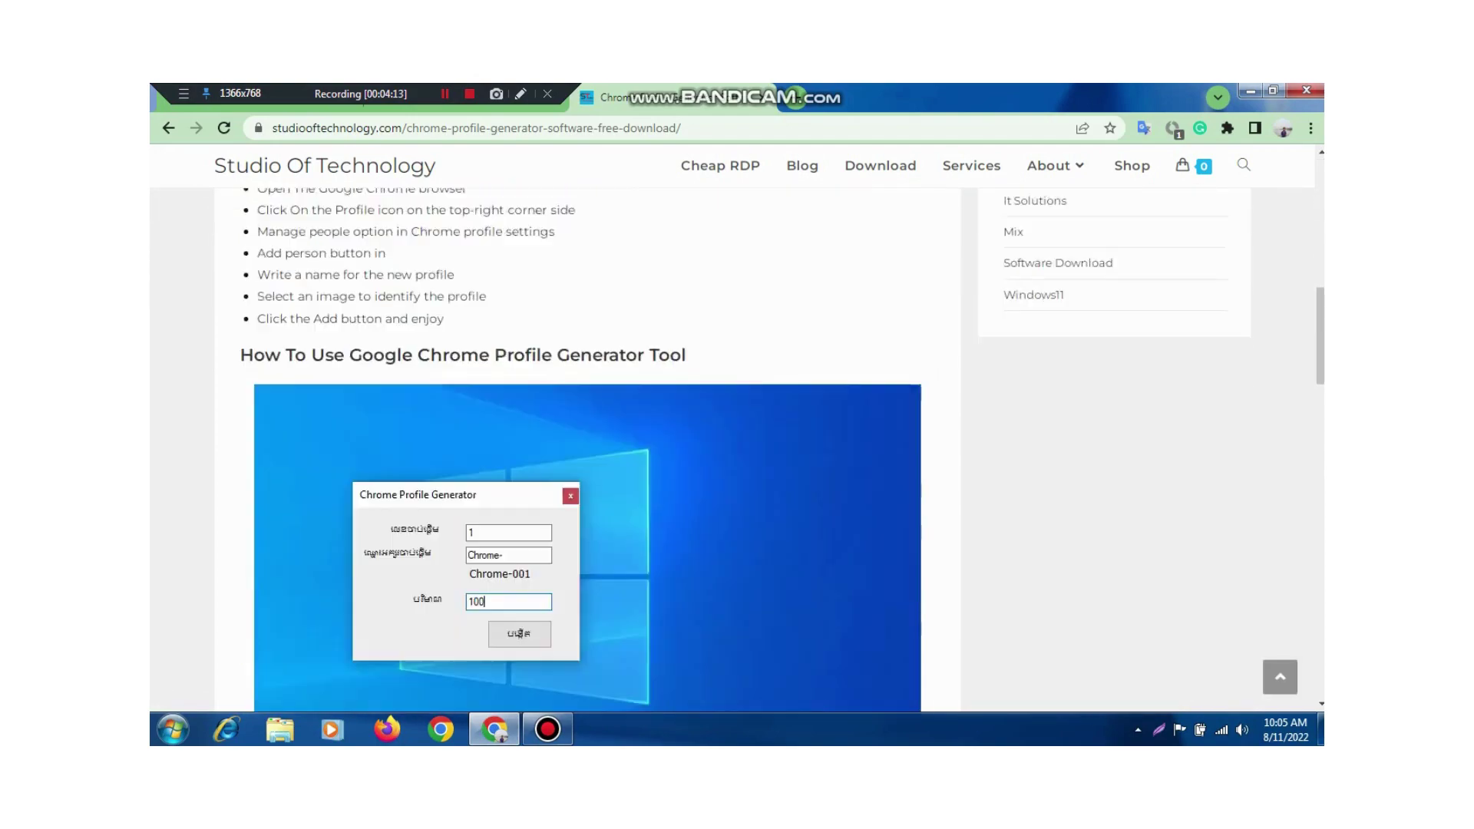
pyautogui.scroll(-6, 587, 449)
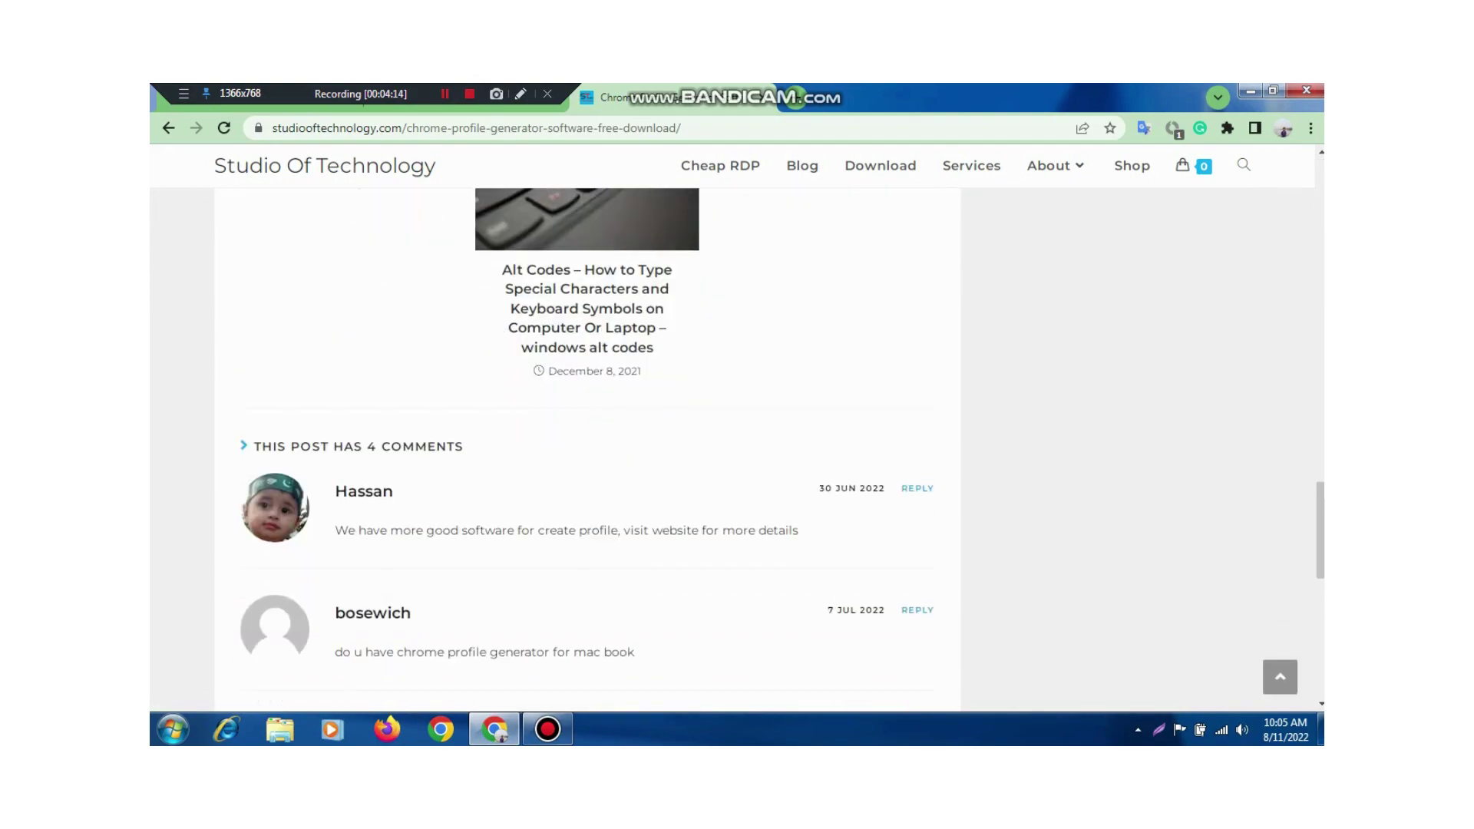
pyautogui.scroll(20, 586, 449)
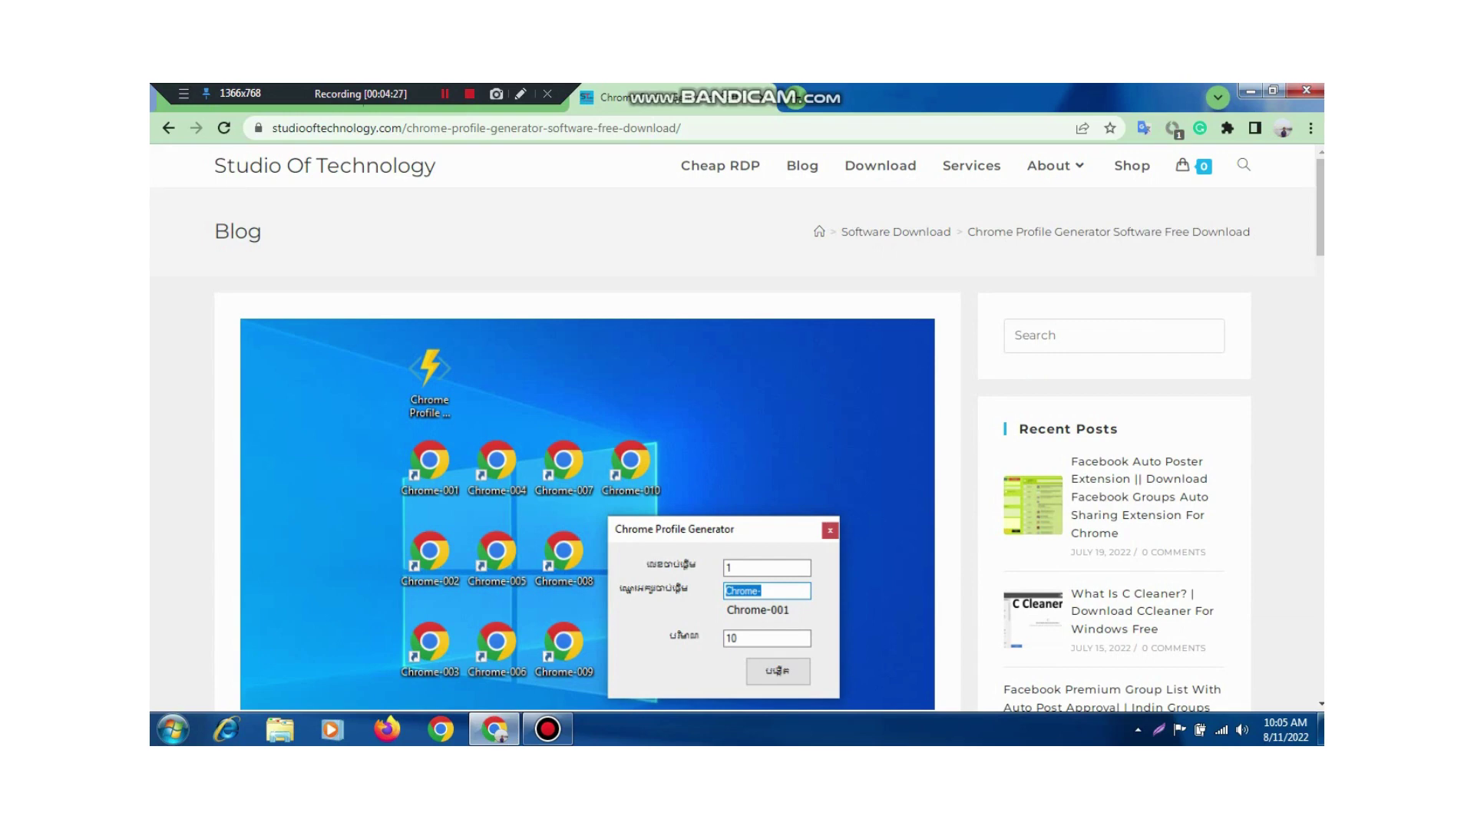
pyautogui.scroll(-1, 588, 404)
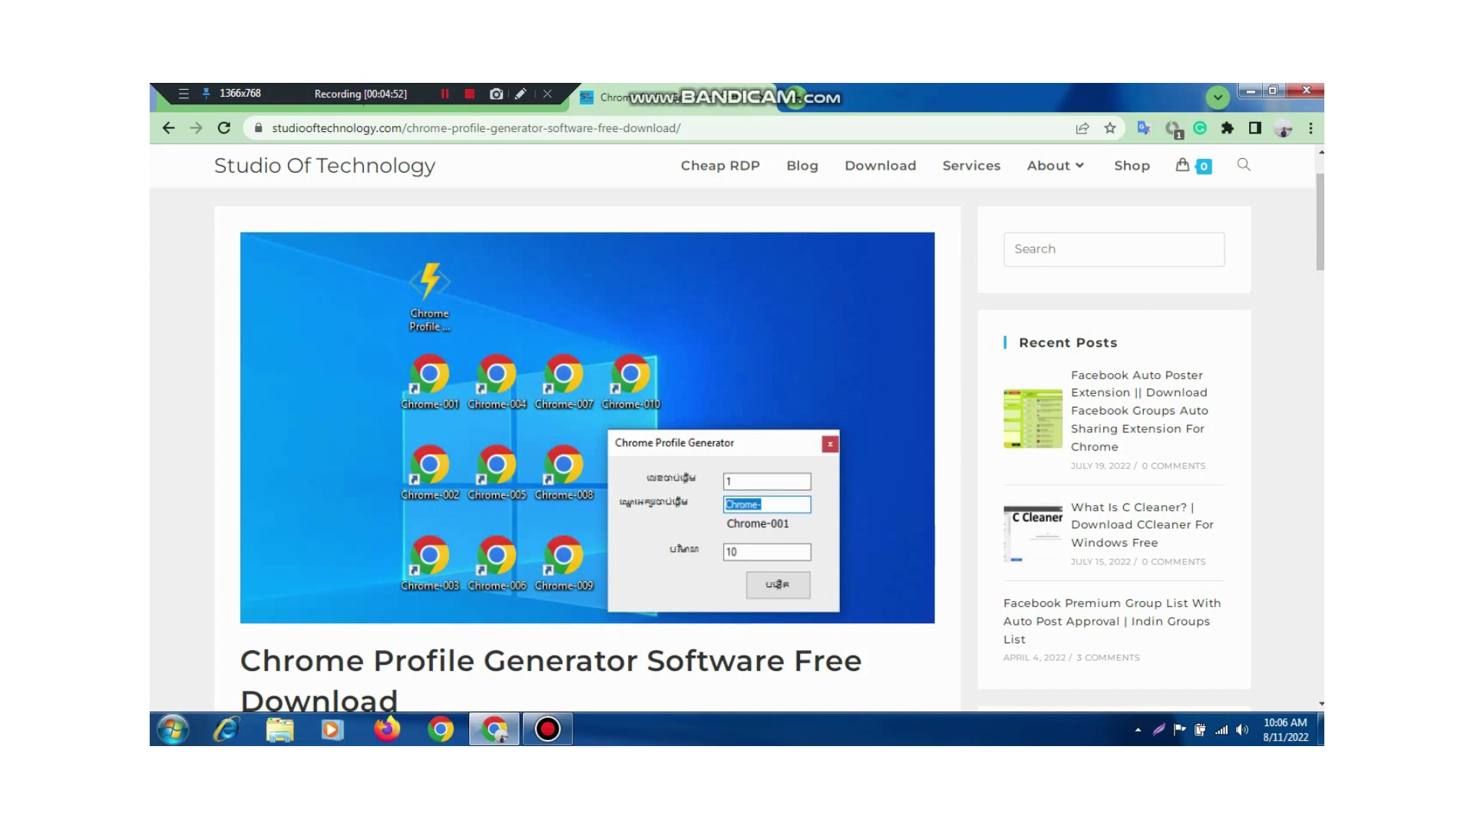
pyautogui.scroll(-5, 737, 430)
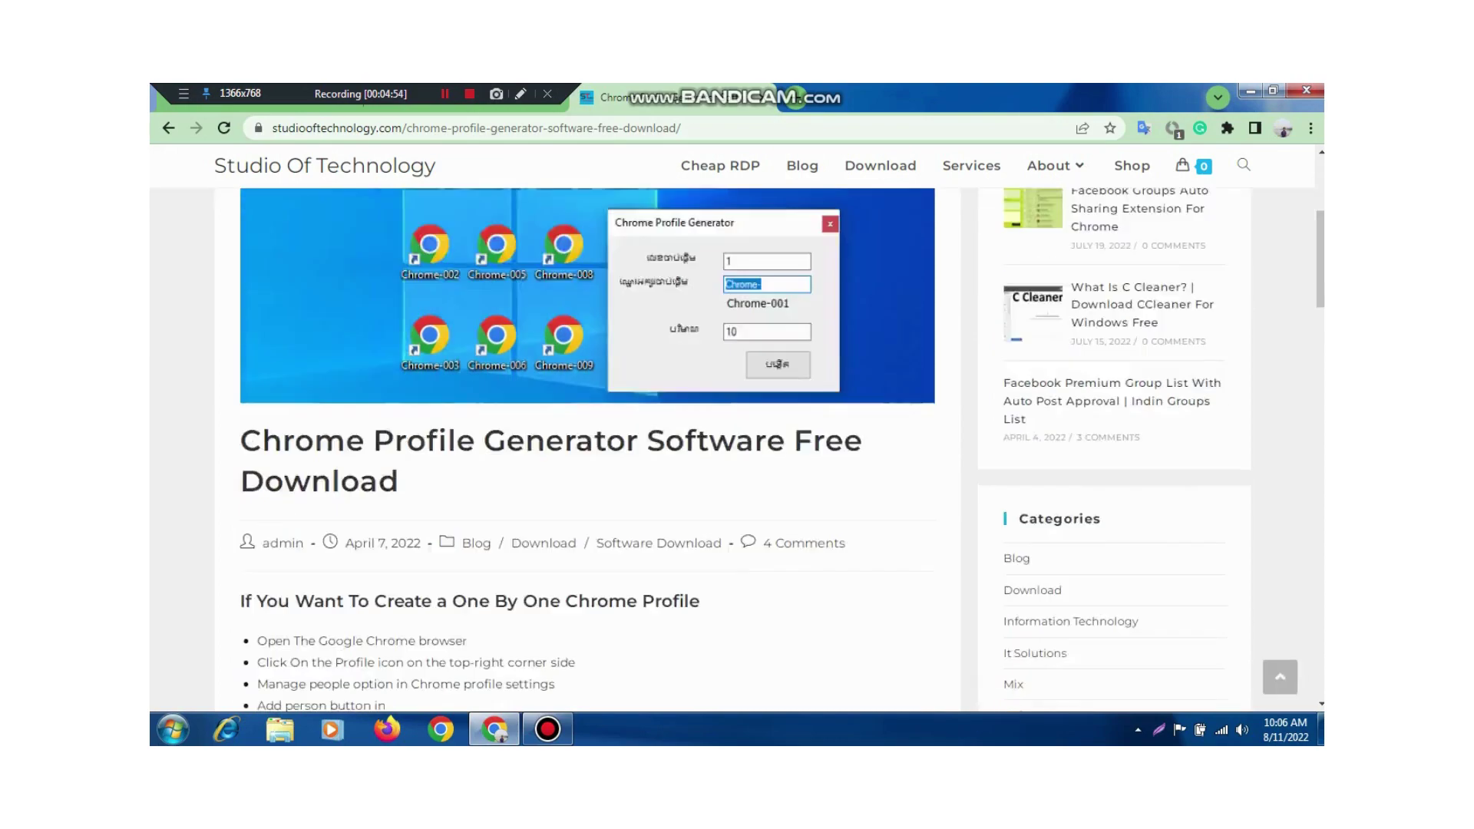
pyautogui.scroll(6, 737, 430)
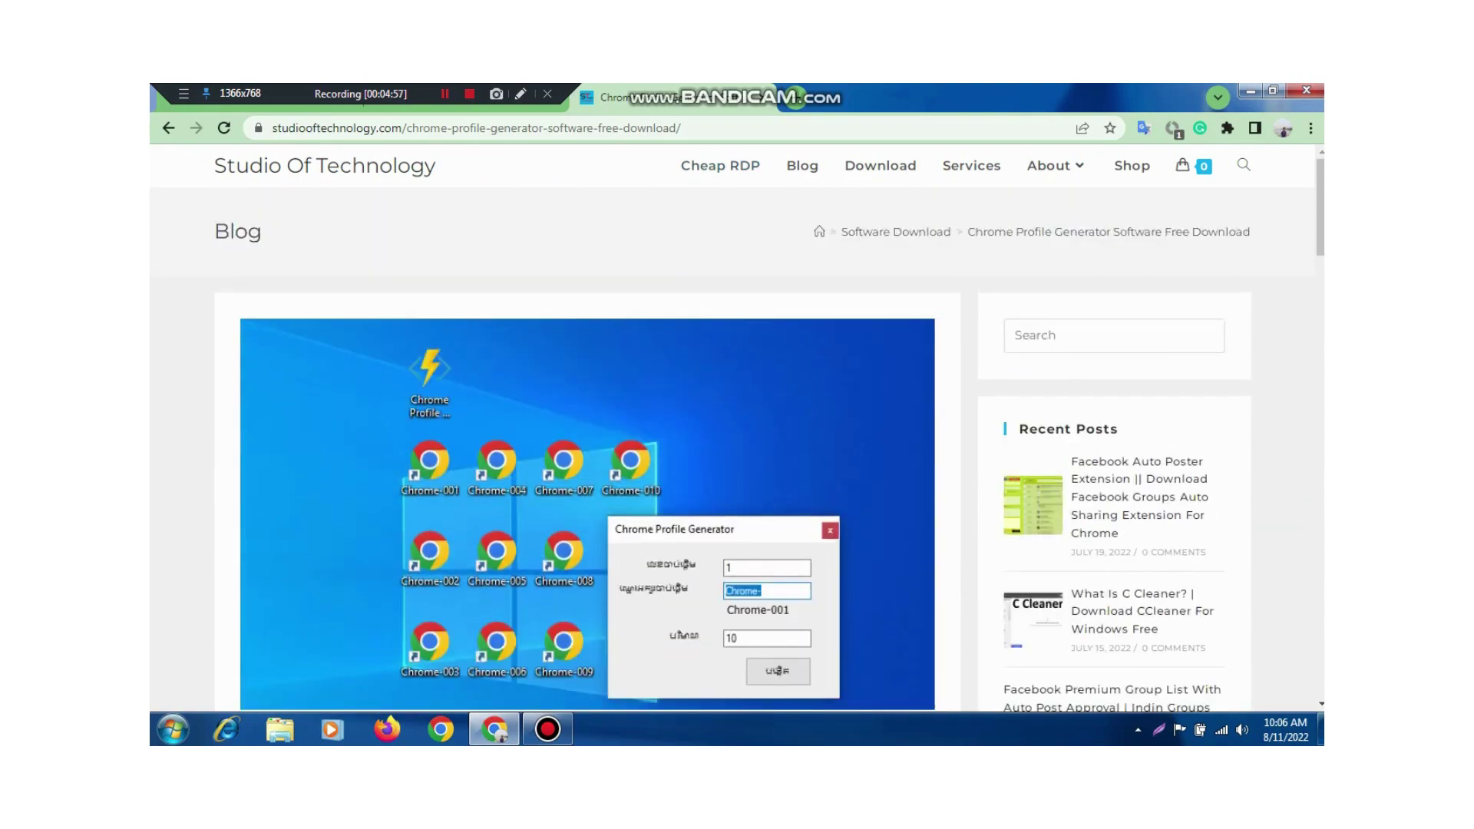
pyautogui.scroll(-5, 737, 430)
pyautogui.scroll(5, 737, 430)
pyautogui.scroll(-1, 737, 430)
pyautogui.scroll(-10, 737, 430)
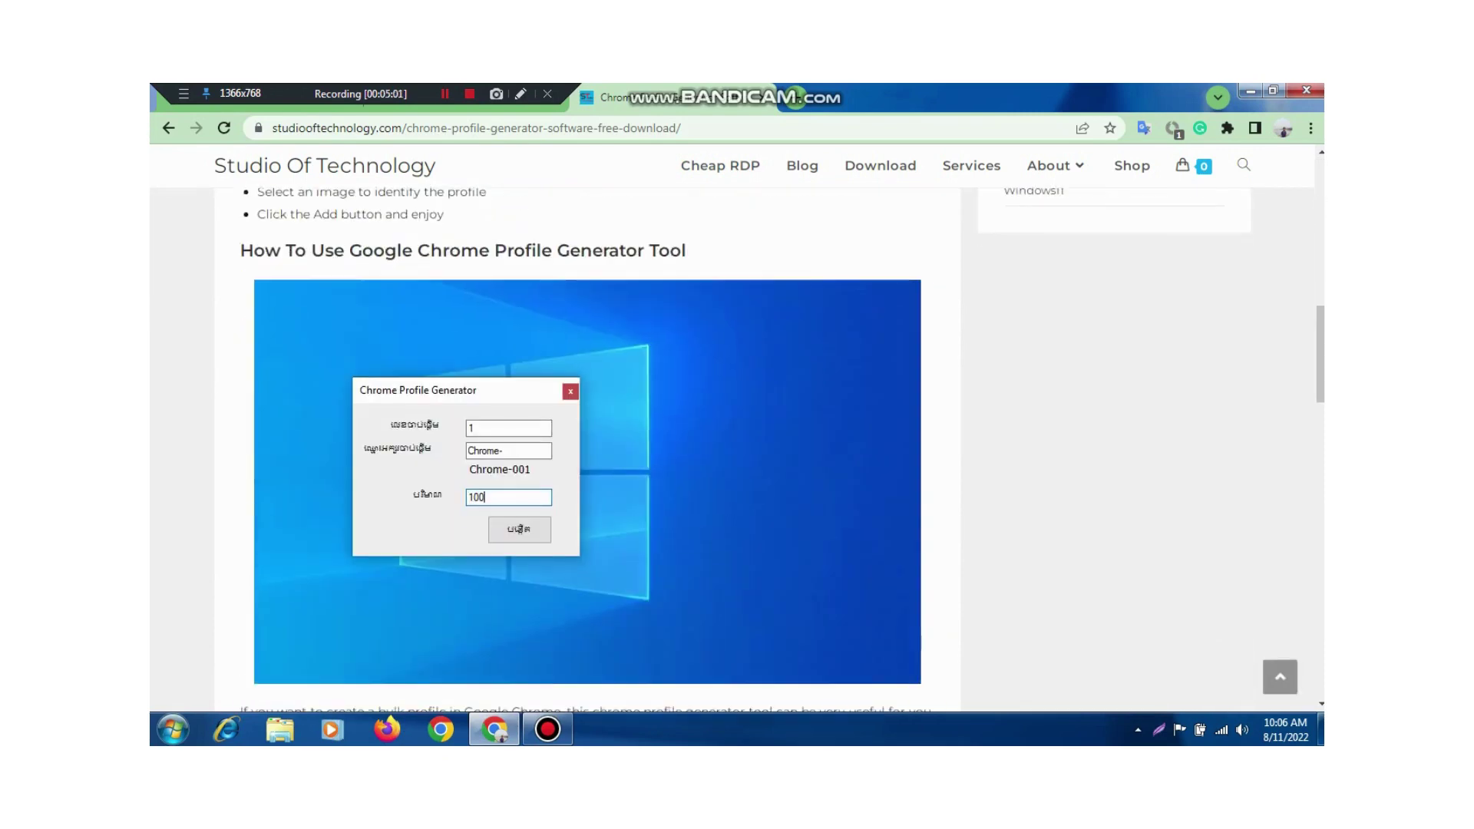
pyautogui.scroll(-1, 737, 430)
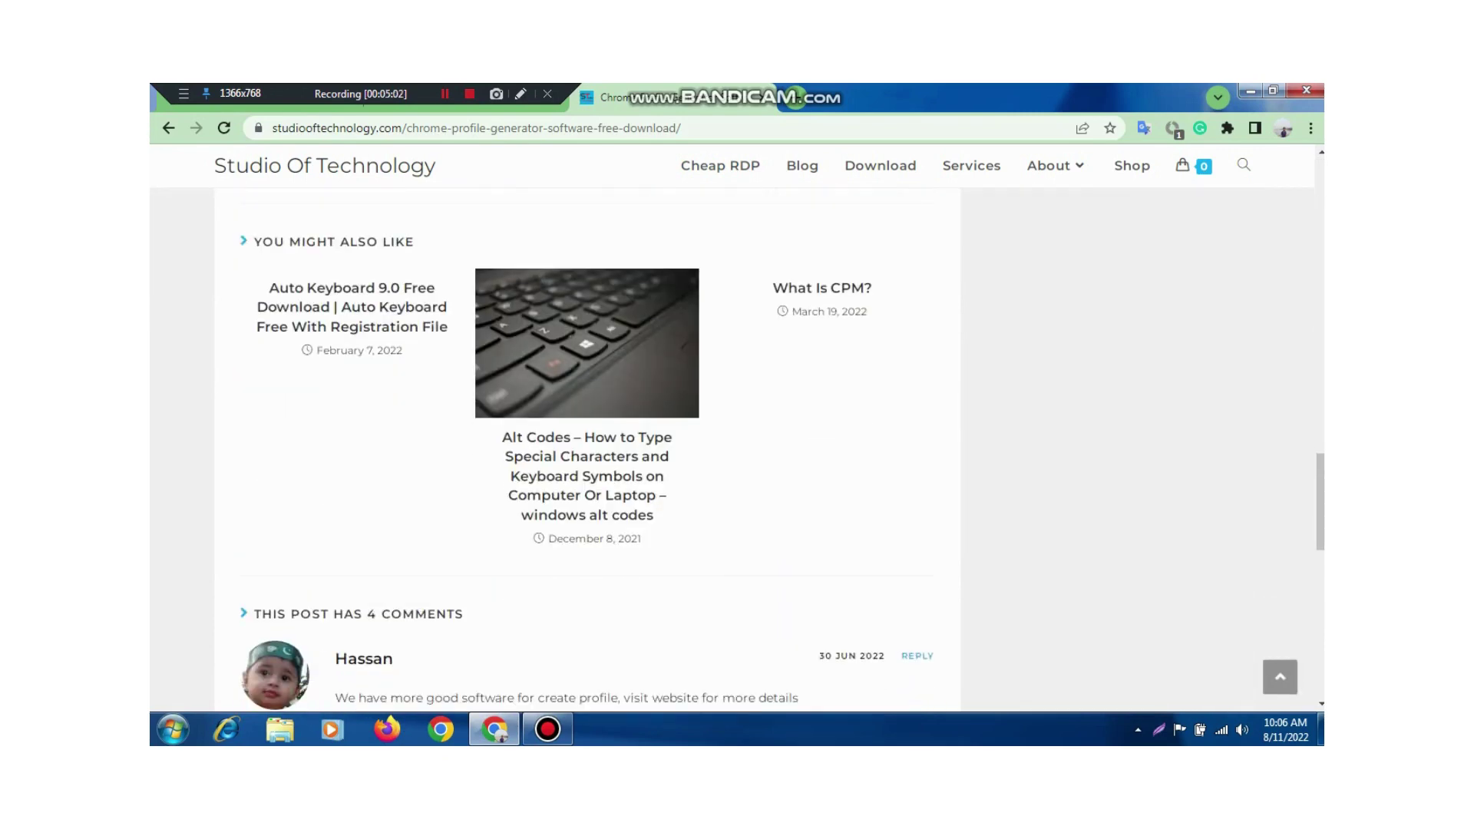
pyautogui.scroll(10, 737, 430)
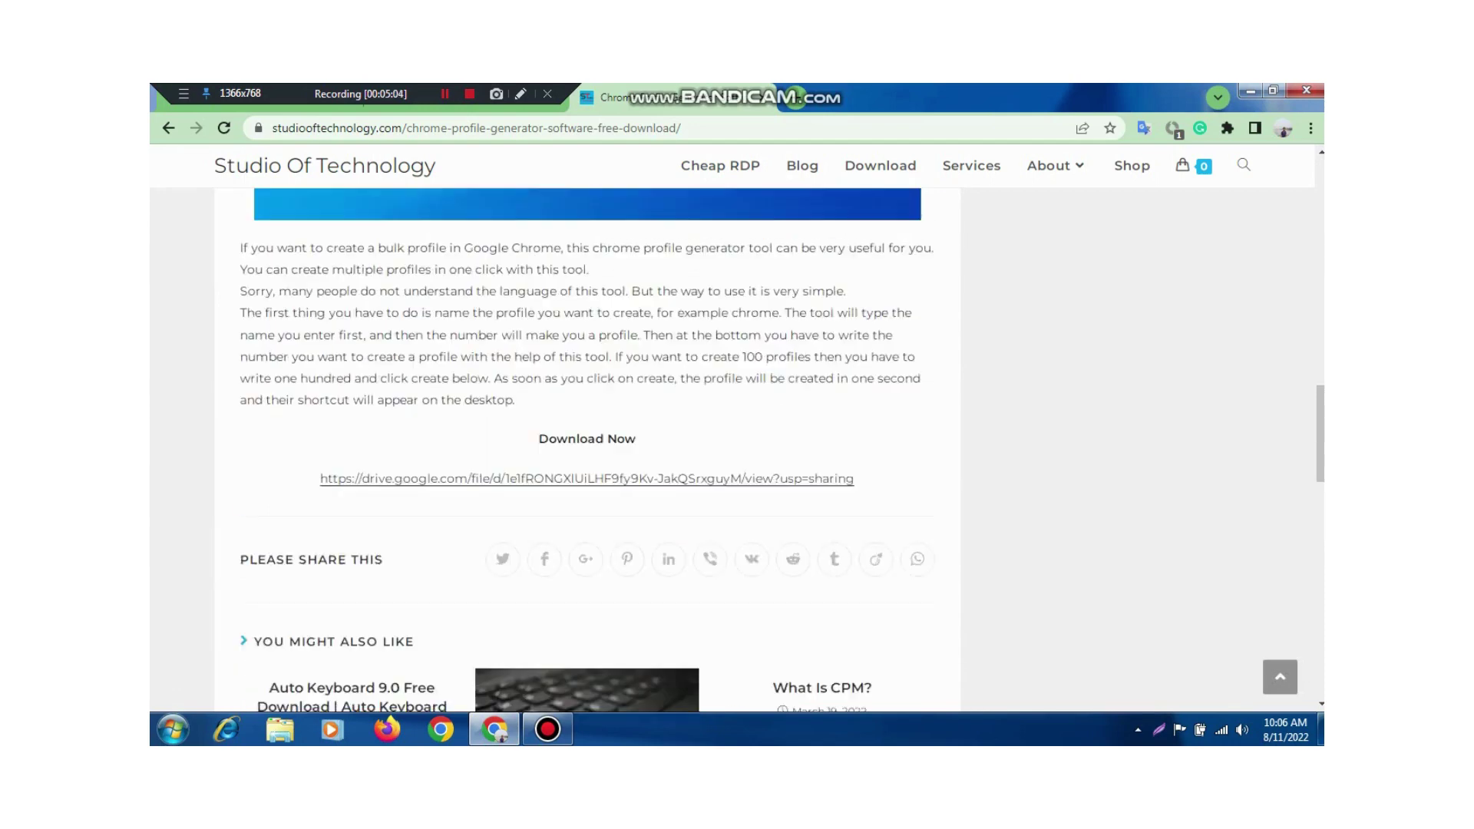
pyautogui.scroll(8, 737, 430)
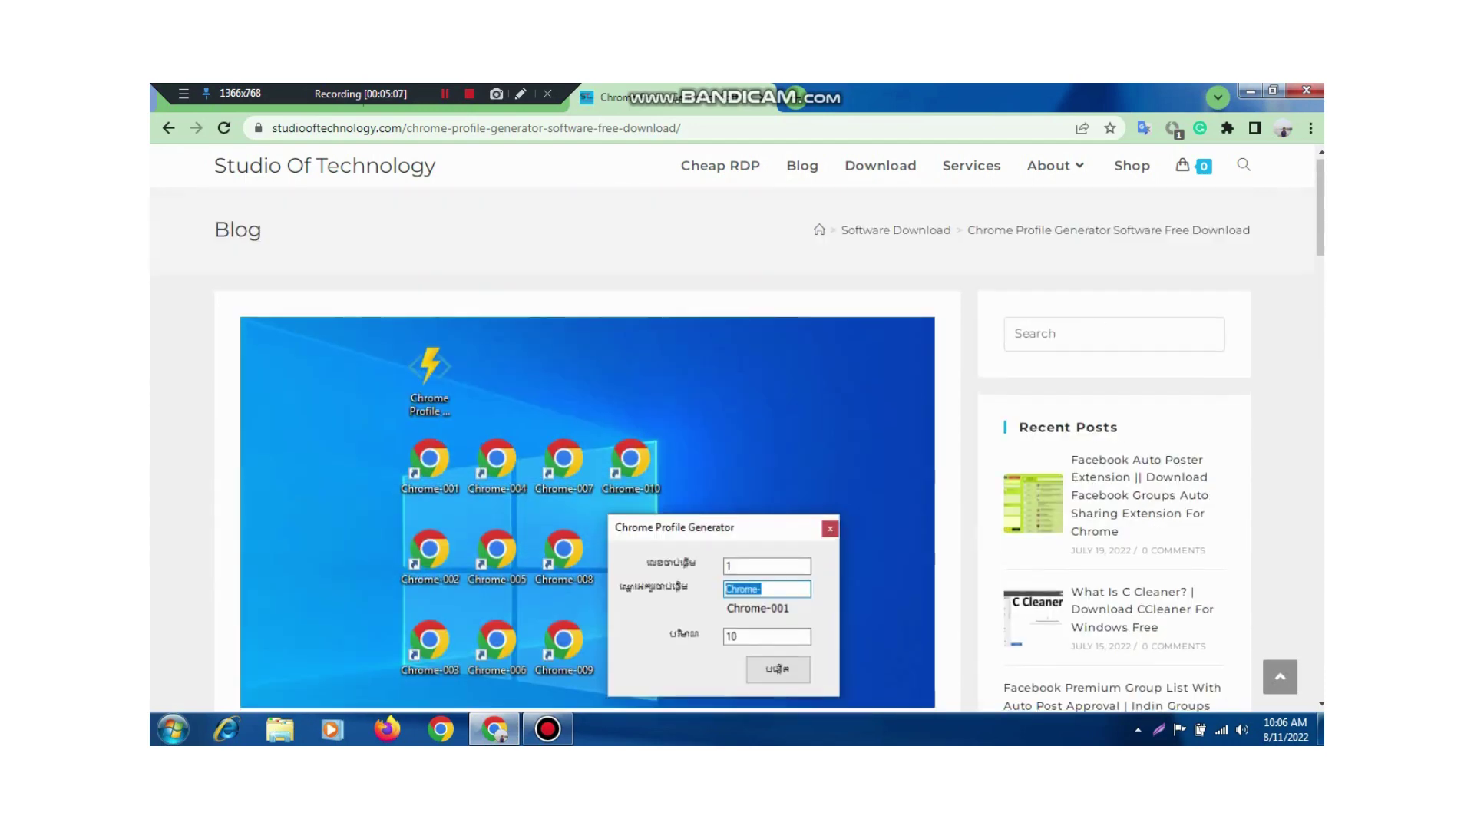
pyautogui.scroll(-5, 737, 430)
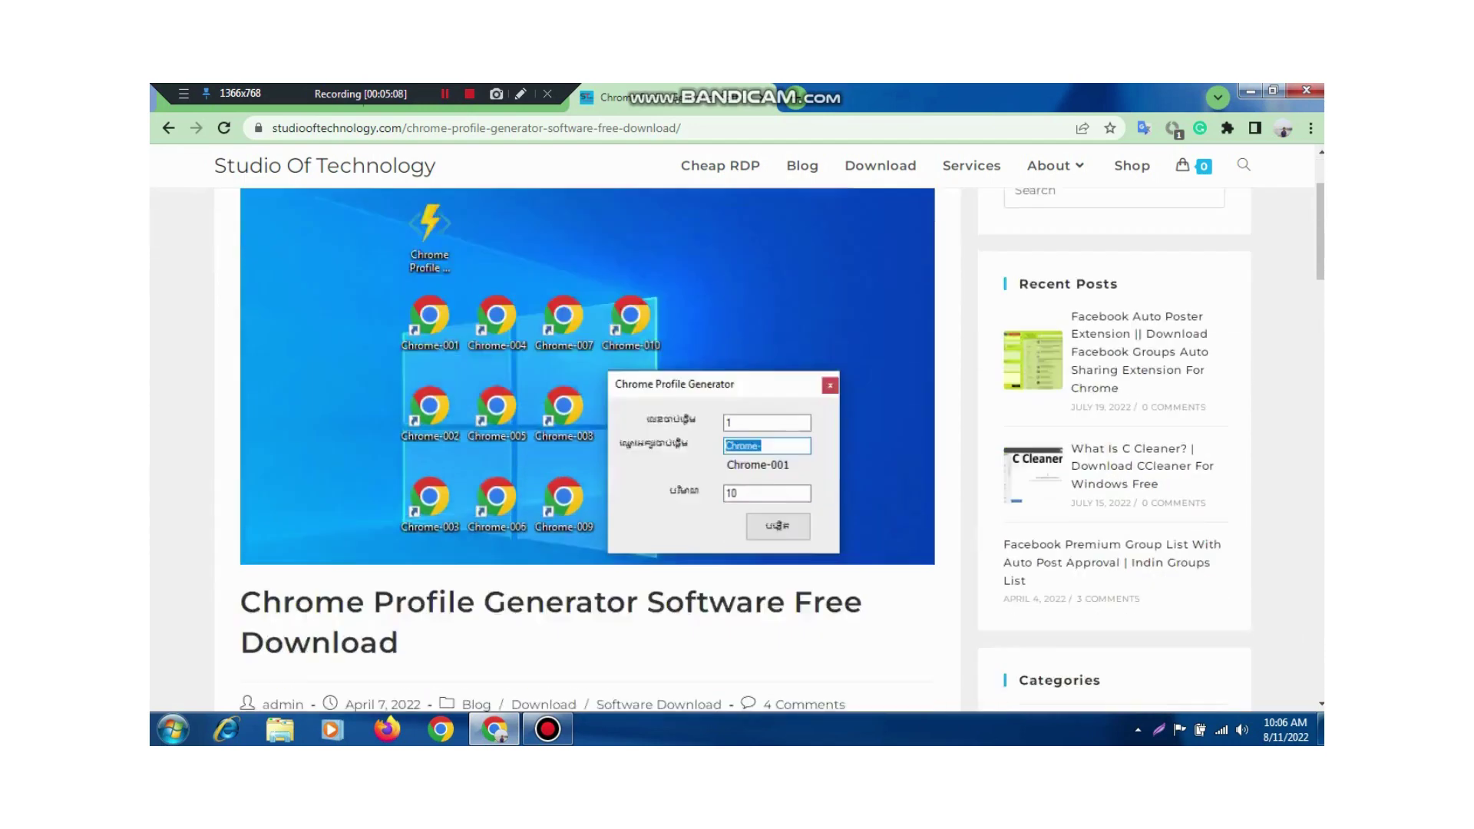
pyautogui.scroll(-4, 737, 430)
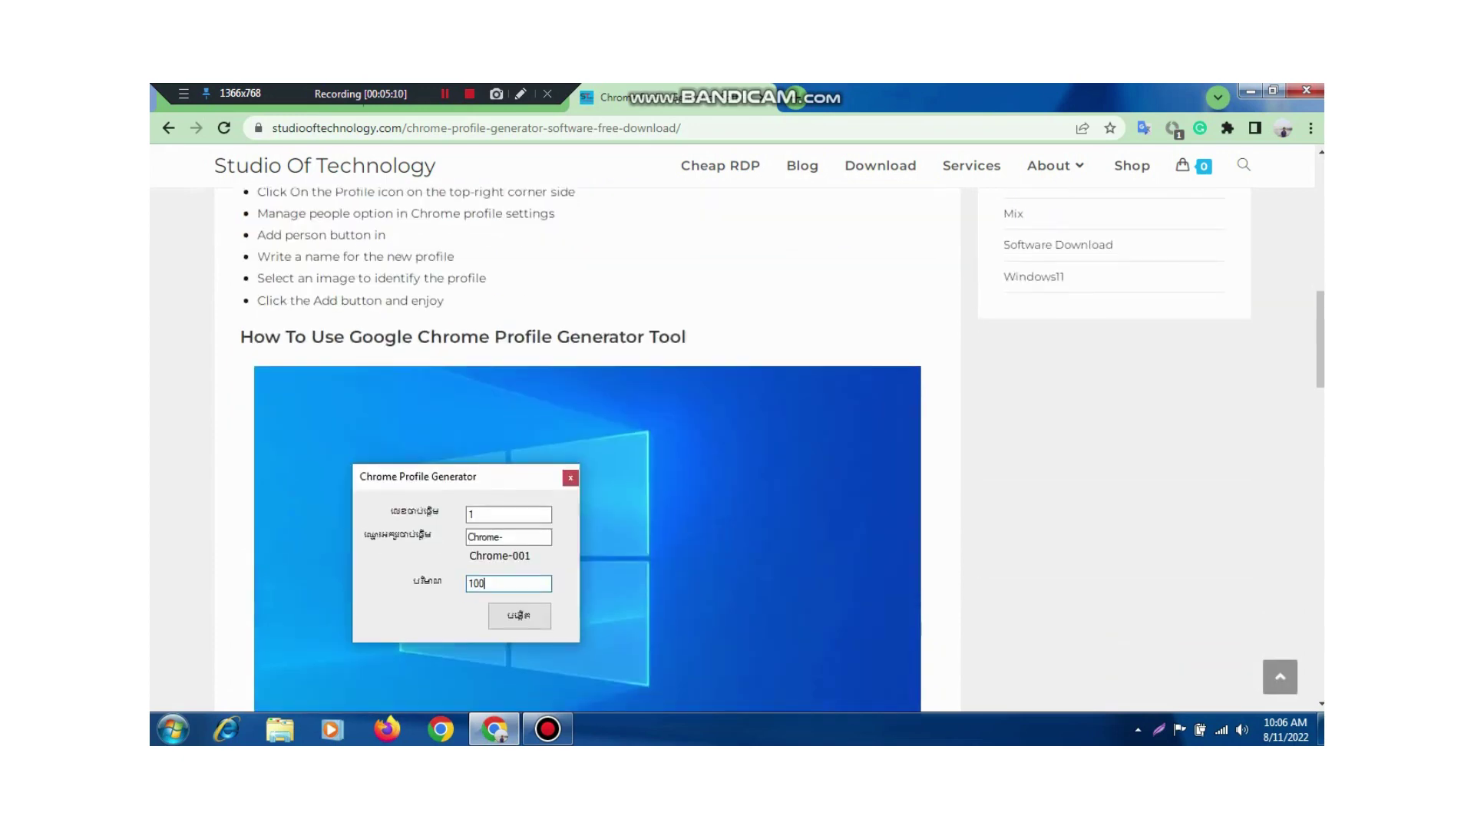
pyautogui.scroll(9, 737, 430)
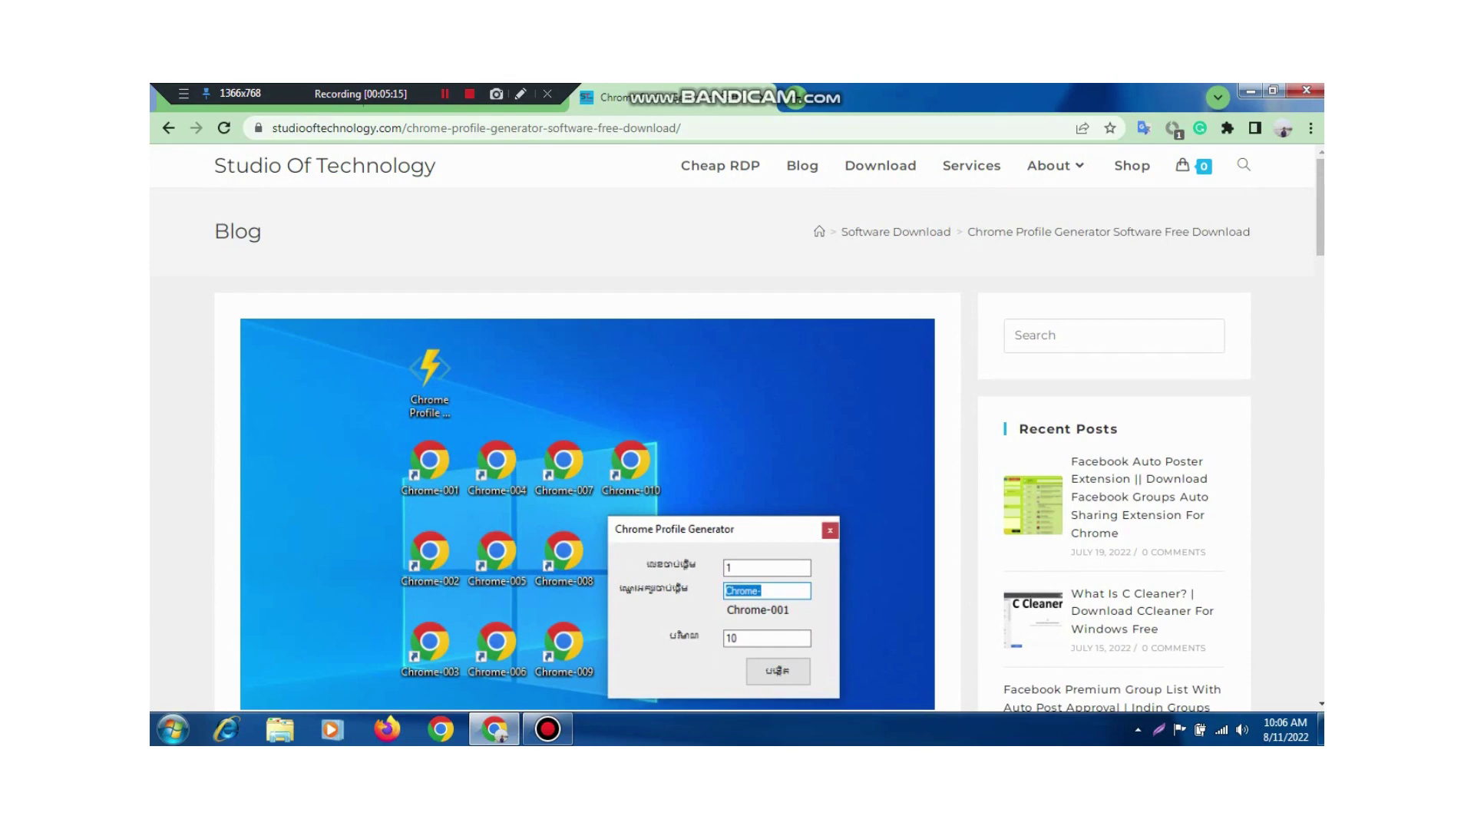
pyautogui.scroll(-5, 737, 430)
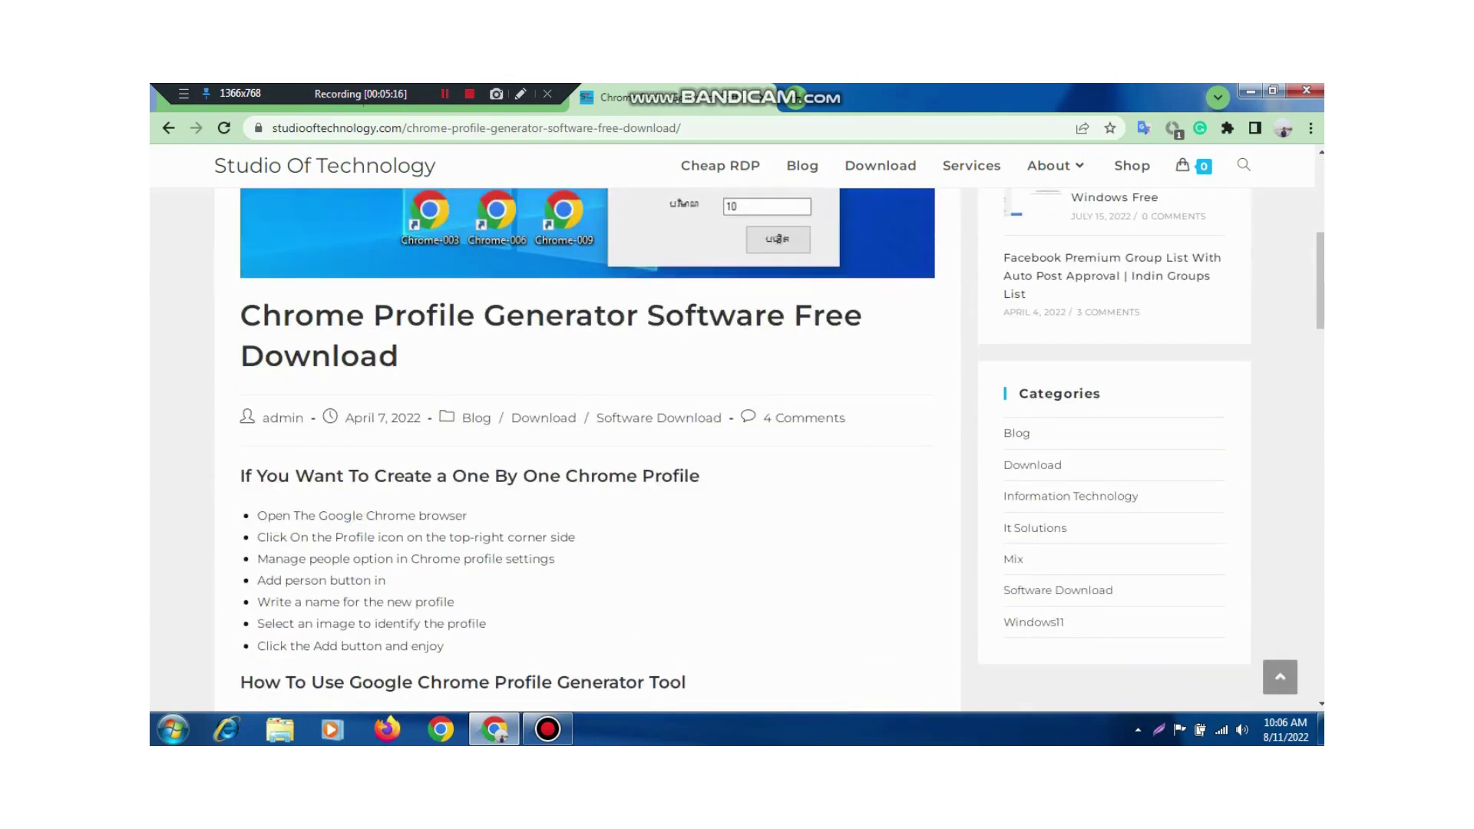
pyautogui.scroll(5, 737, 430)
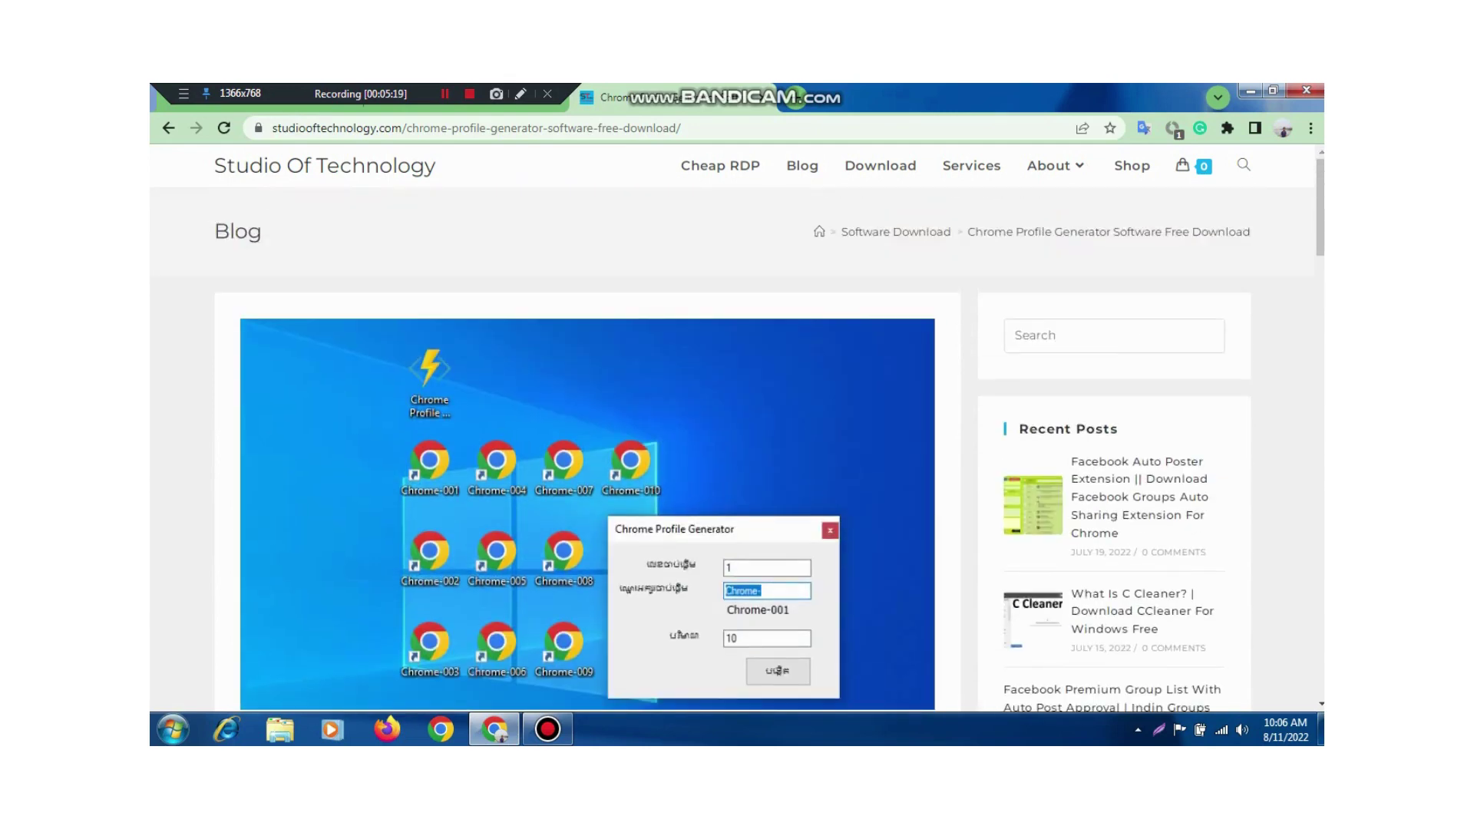
# Open the browser's developer tools for the Chrome Profile Generator article page.
pyautogui.press('F12')
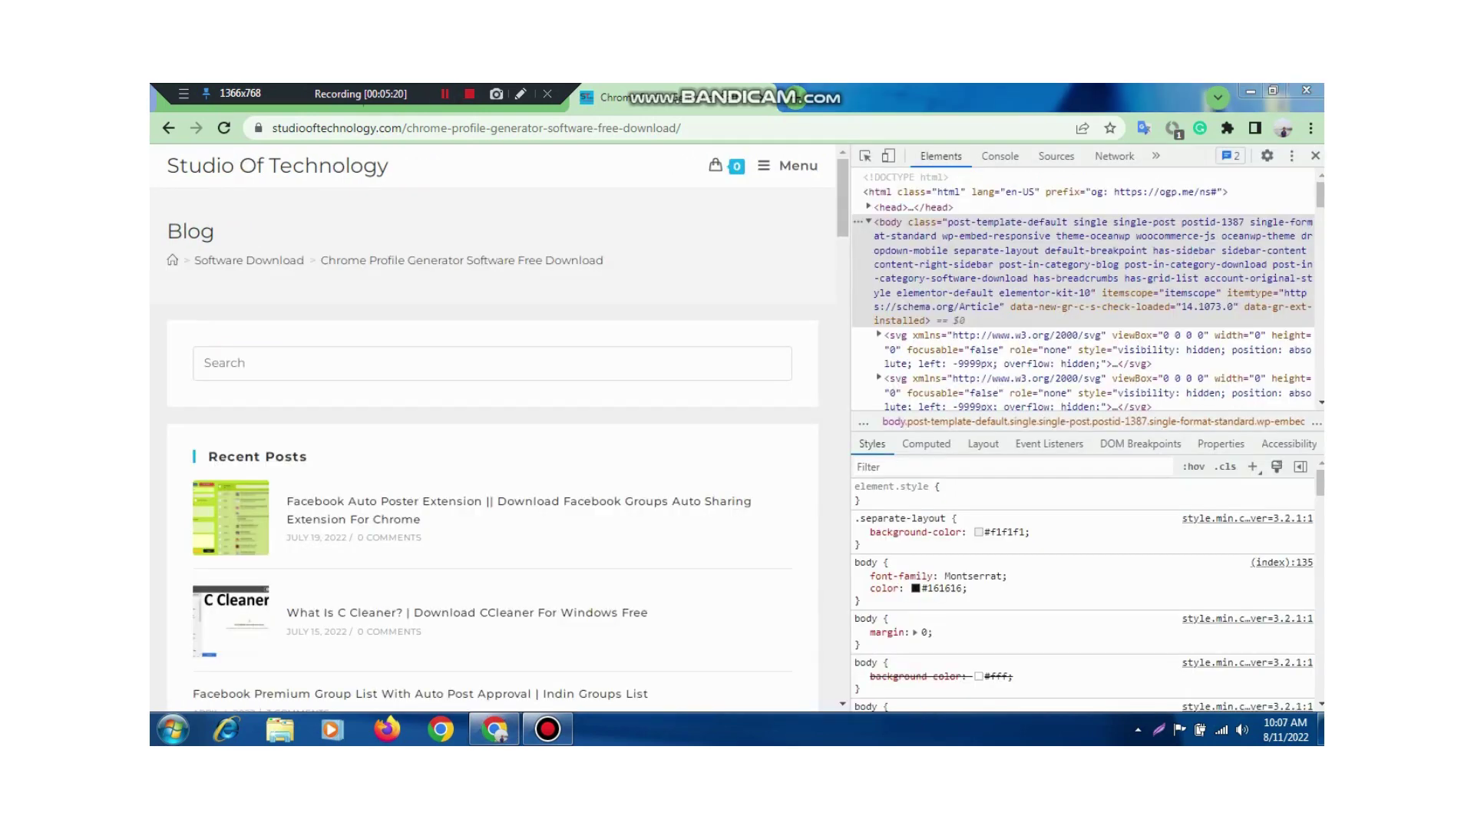